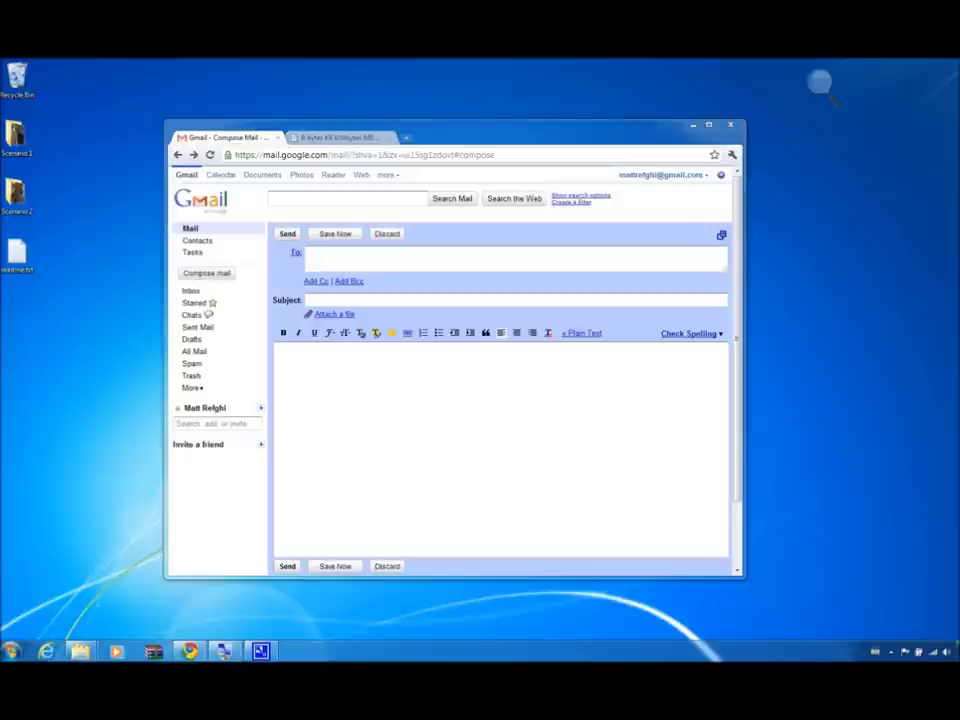
Open the Scenario 1 folder on the desktop and check the combined size of all its photos.
{"action": "double_click", "coordinate": [15, 135]}
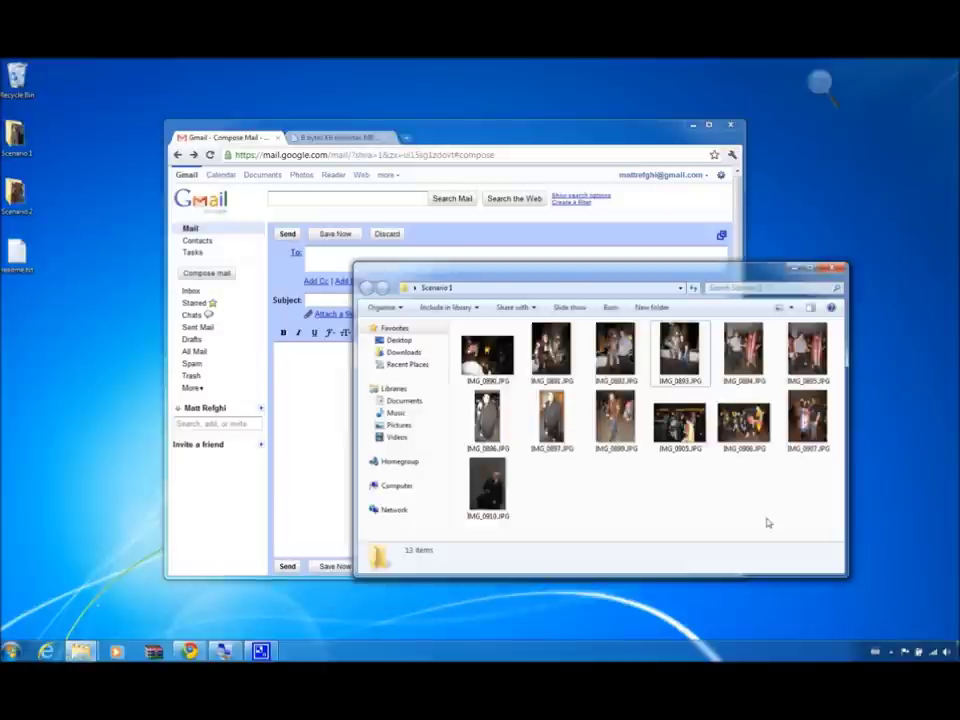
{"action": "key", "text": "ctrl+a"}
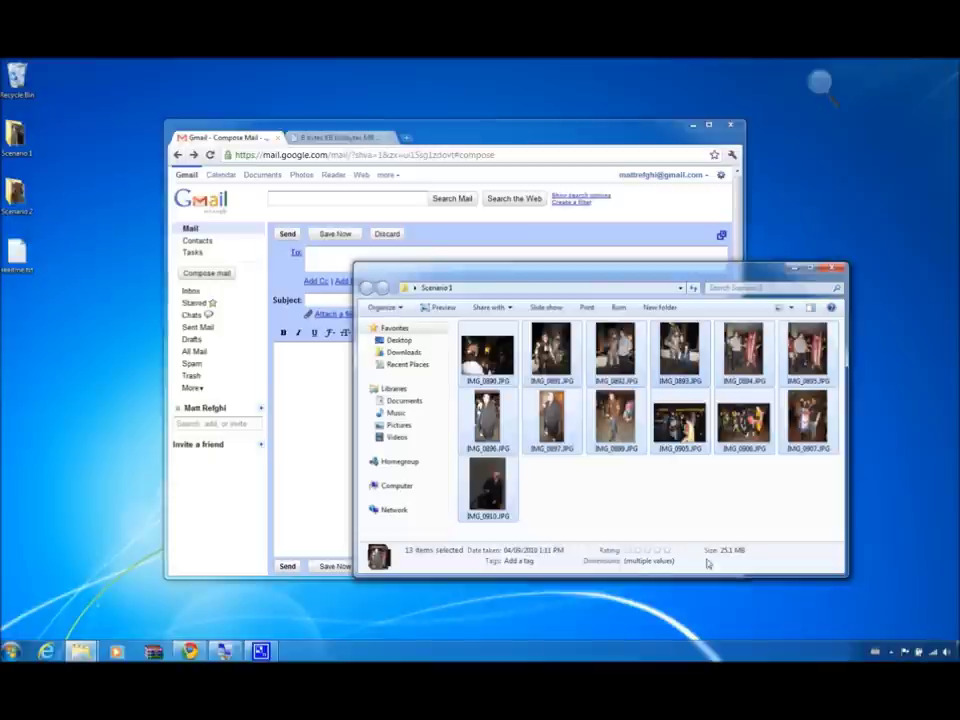
{"action": "left_click", "coordinate": [585, 508]}
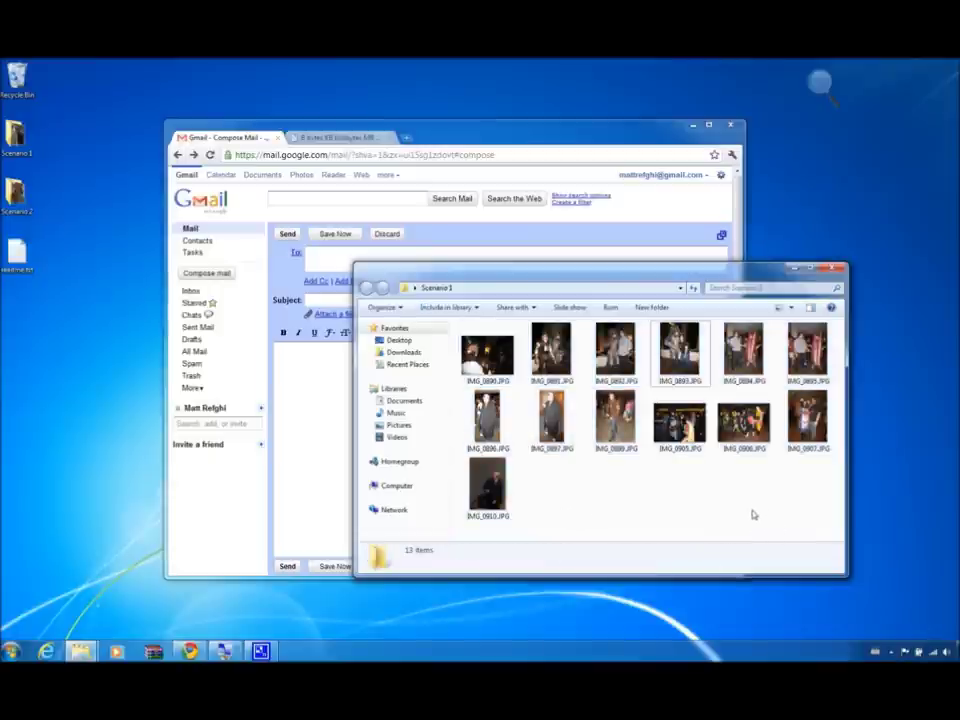
Compress all the photos in the Scenario 1 folder into a single zipped folder.
{"action": "left_click_drag", "start_coordinate": [823, 524], "coordinate": [487, 349]}
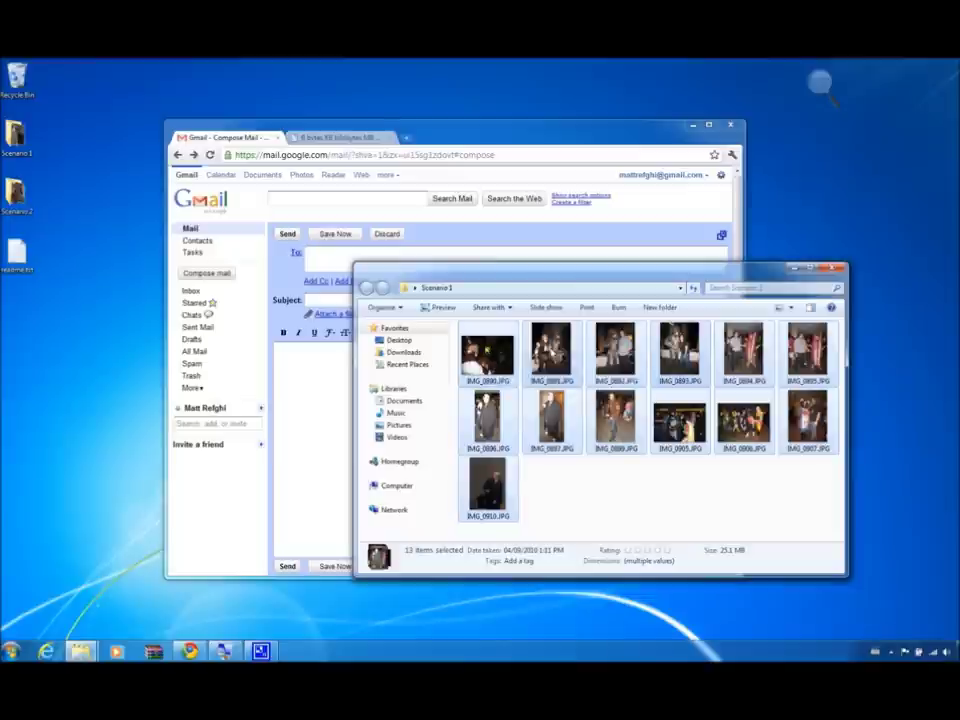
{"action": "left_click_drag", "start_coordinate": [487, 349], "coordinate": [583, 328]}
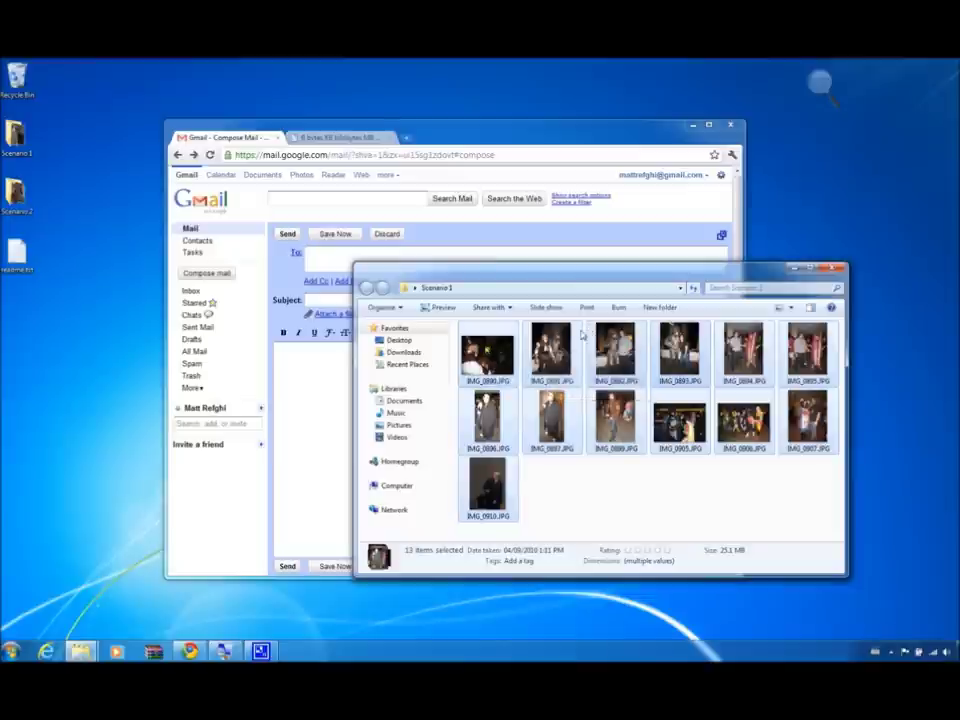
{"action": "right_click", "coordinate": [565, 350]}
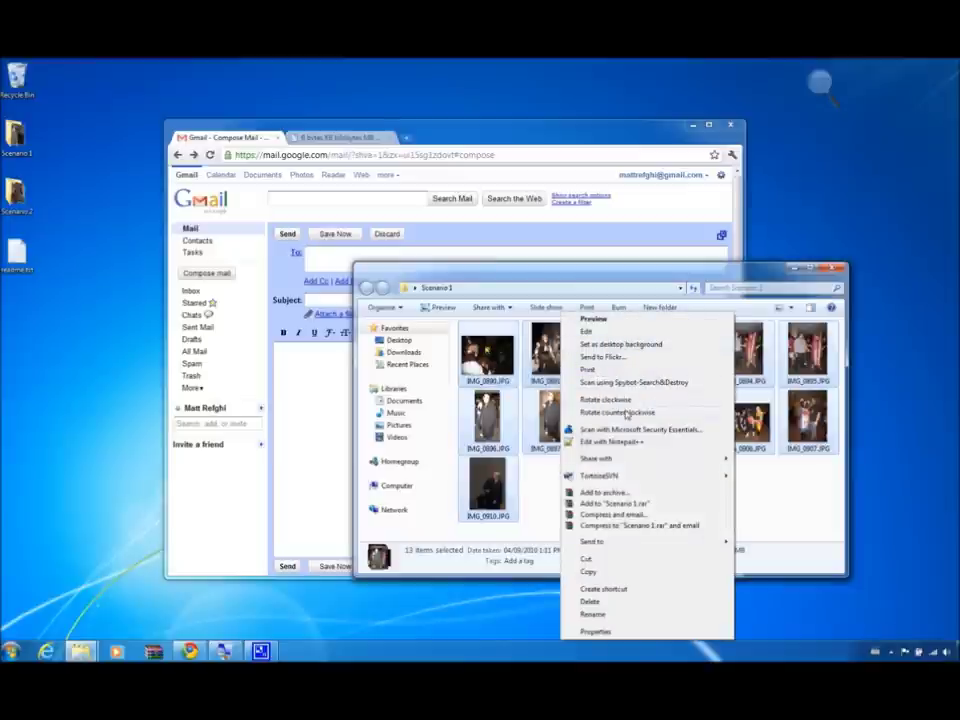
{"action": "mouse_move", "coordinate": [627, 544]}
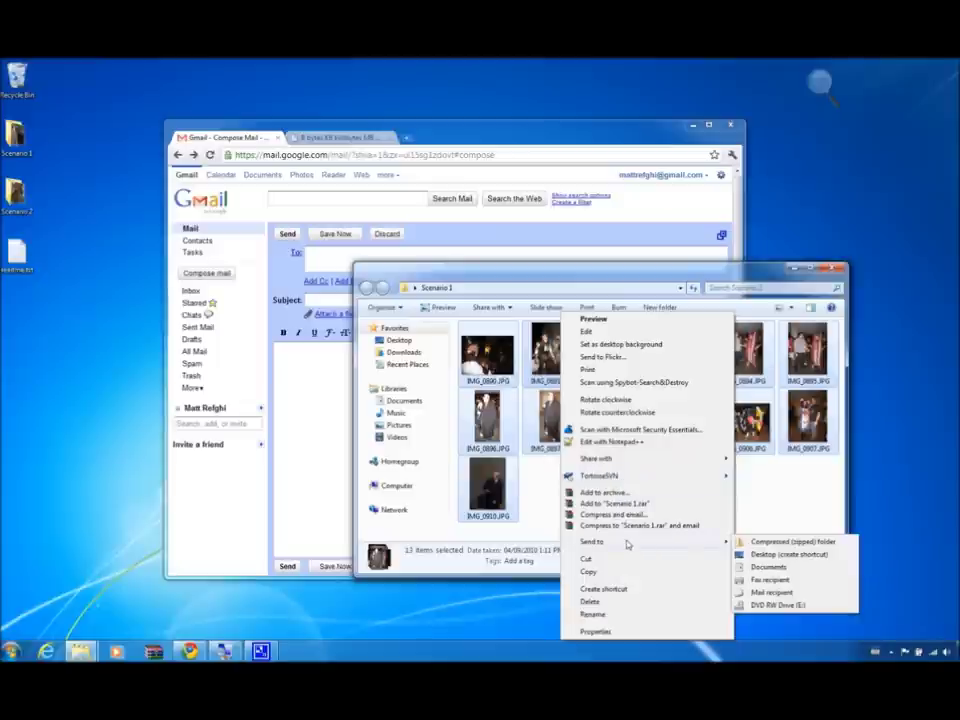
{"action": "left_click", "coordinate": [773, 544]}
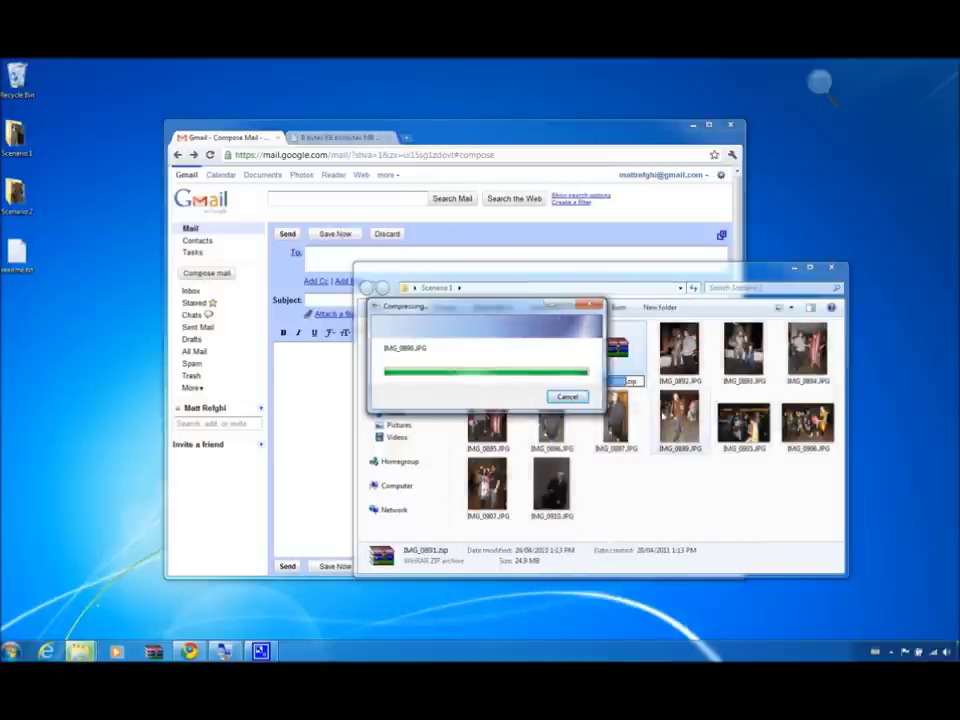
{"action": "left_click", "coordinate": [667, 485]}
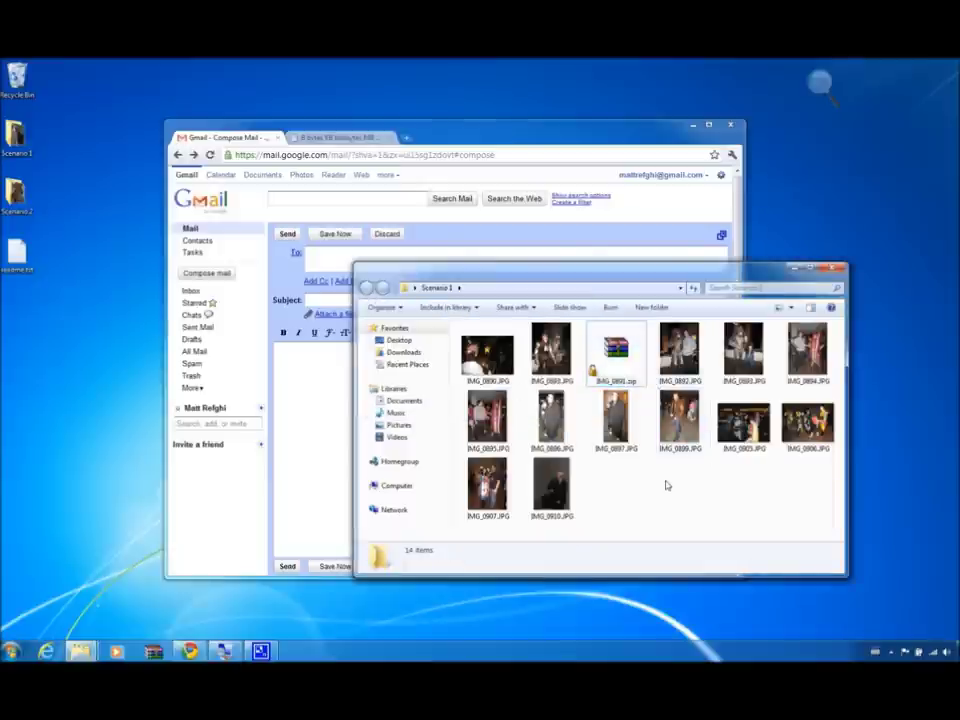
{"action": "left_click_drag", "start_coordinate": [848, 577], "coordinate": [860, 588]}
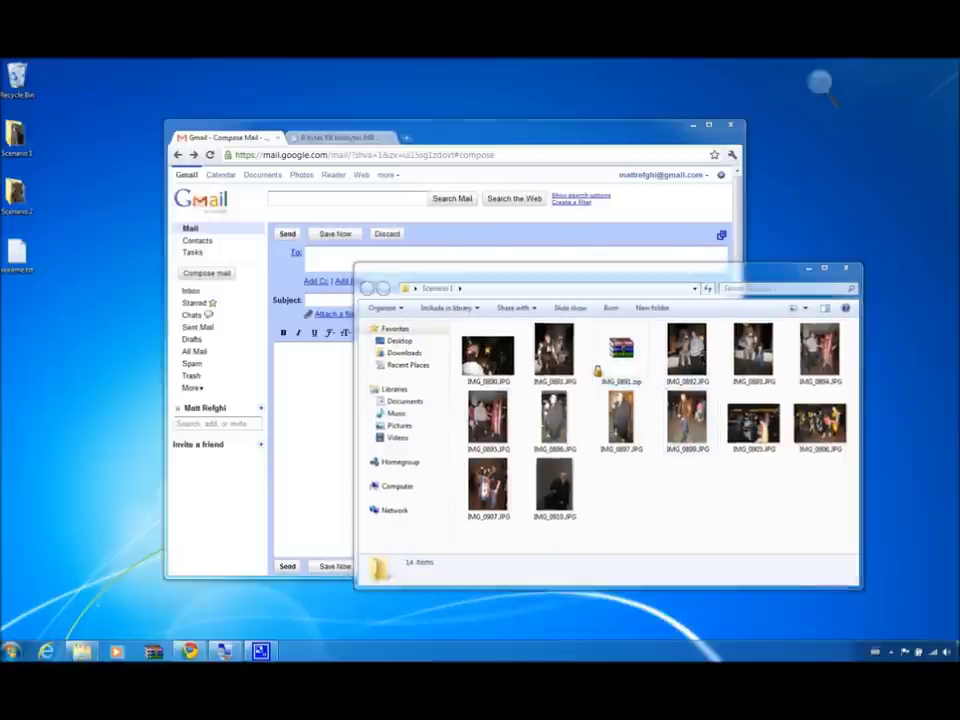
Open IMG_0891.zip, look through the list of photos it contains, and close the archive.
{"action": "left_click", "coordinate": [623, 370]}
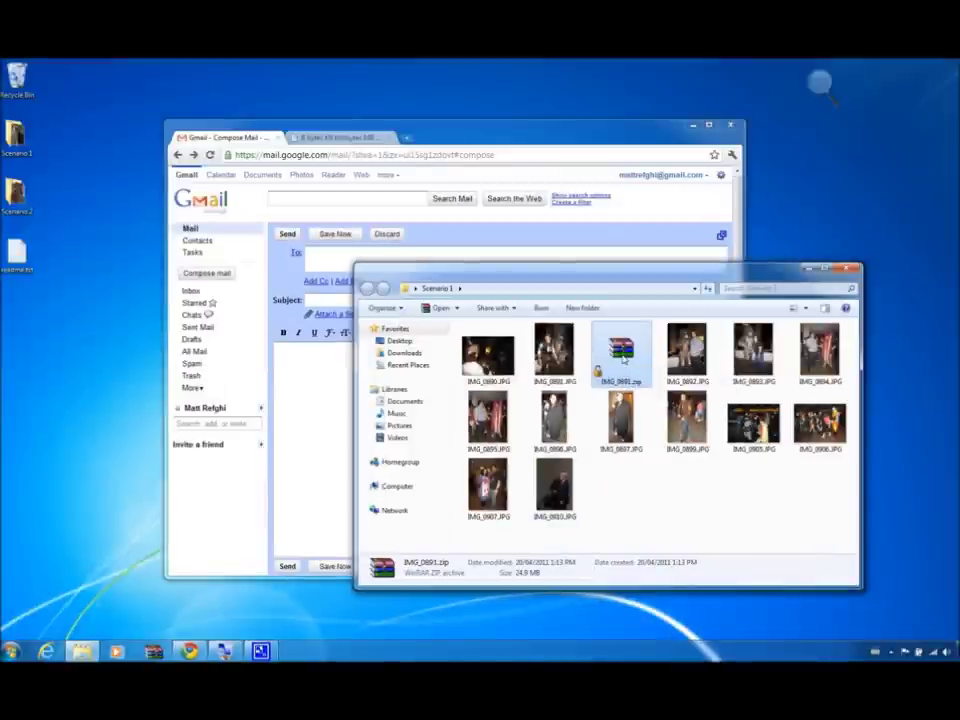
{"action": "double_click", "coordinate": [622, 358]}
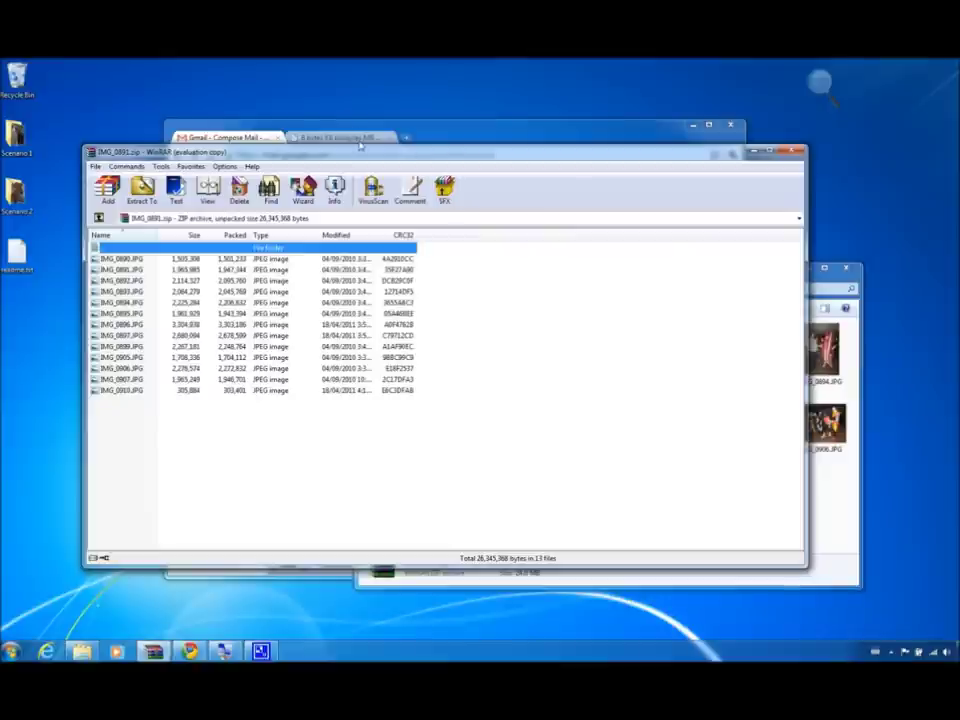
{"action": "key", "text": "Down"}
{"action": "key", "text": "Down"}
{"action": "key", "text": "Down"}
{"action": "key", "text": "Down"}
{"action": "key", "text": "Down"}
{"action": "key", "text": "Down"}
{"action": "key", "text": "Down"}
{"action": "key", "text": "Down"}
{"action": "key", "text": "Down"}
{"action": "key", "text": "Down"}
{"action": "key", "text": "Down"}
{"action": "key", "text": "Down"}
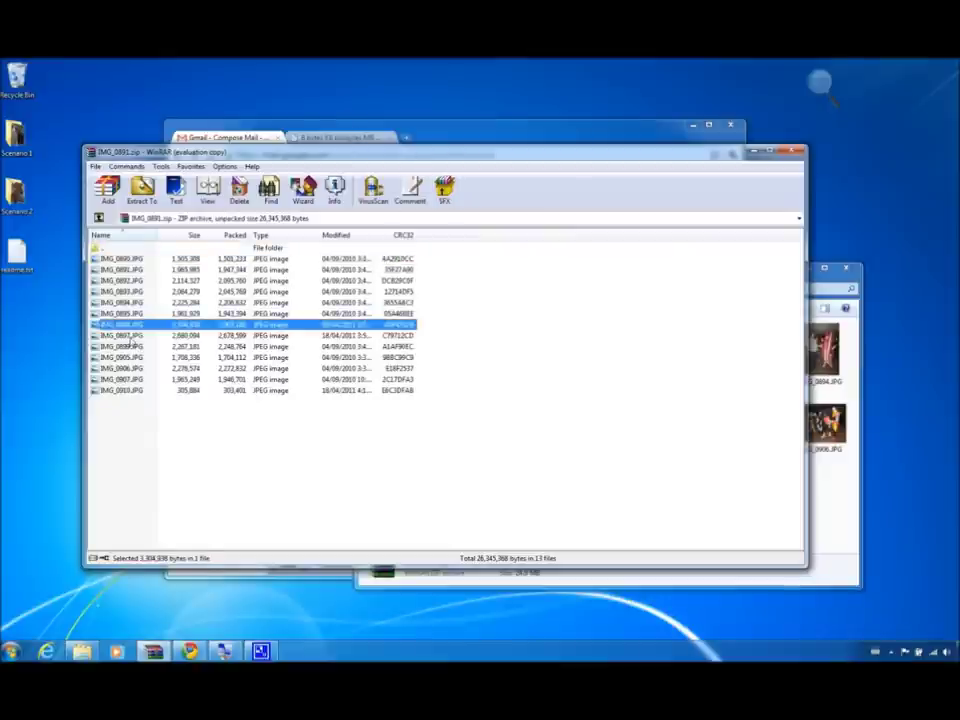
{"action": "key", "text": "Down"}
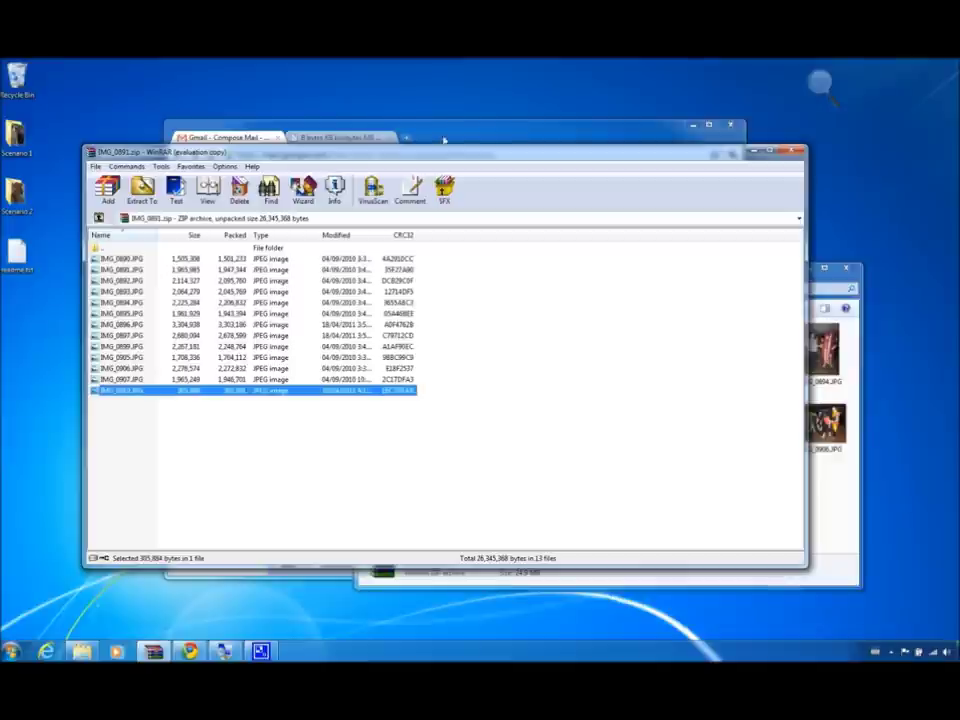
{"action": "left_click", "coordinate": [797, 151]}
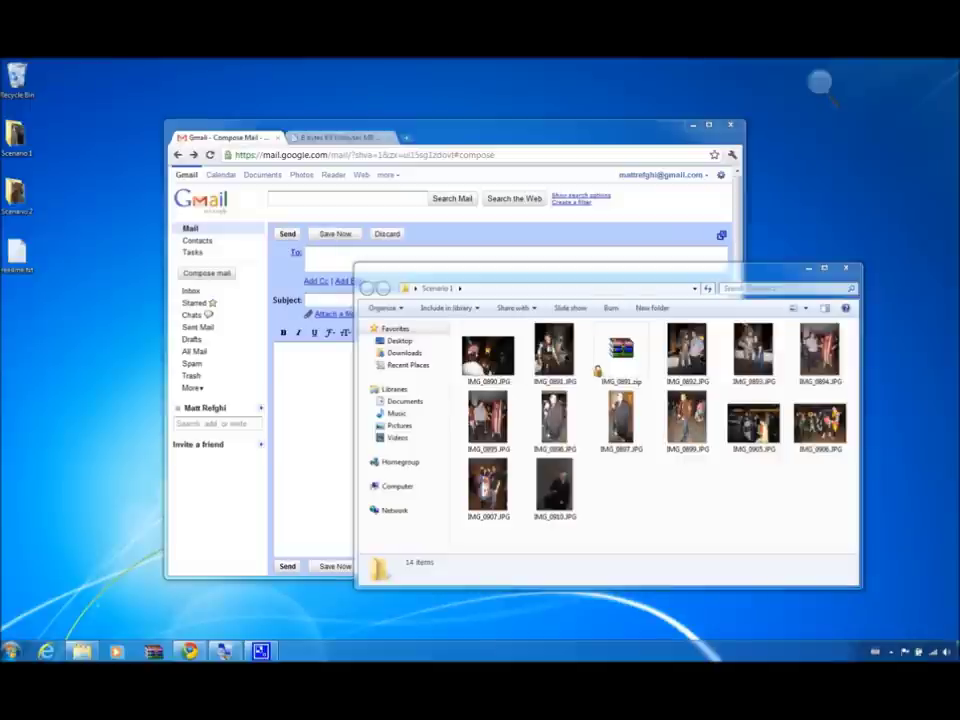
{"action": "left_click_drag", "start_coordinate": [621, 350], "coordinate": [350, 318]}
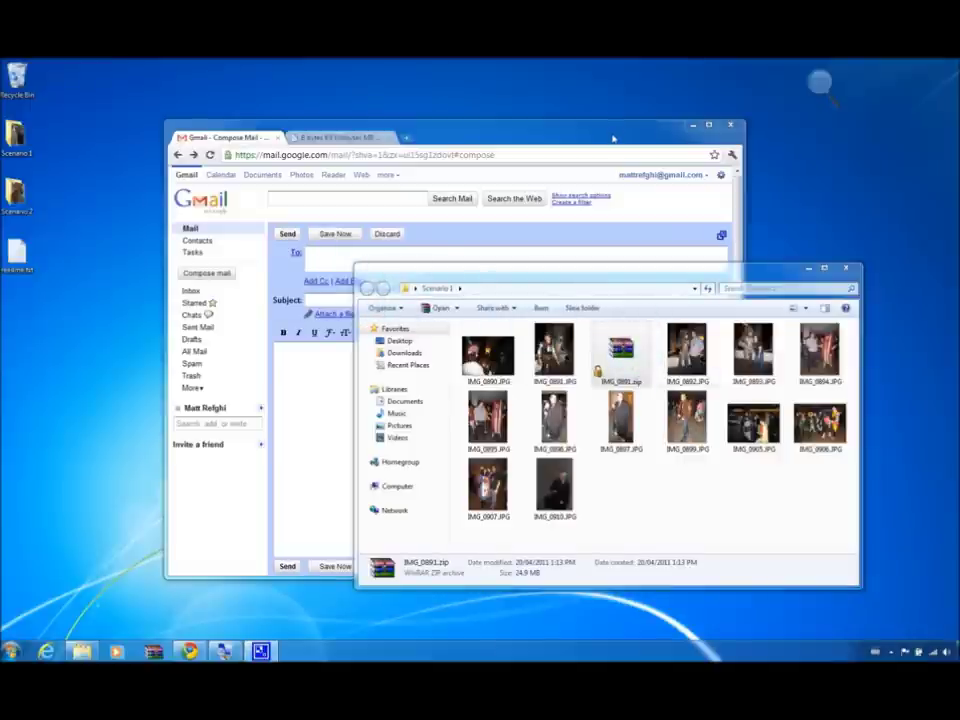
{"action": "left_click", "coordinate": [613, 138]}
{"action": "left_click_drag", "start_coordinate": [790, 268], "coordinate": [838, 290]}
{"action": "left_click_drag", "start_coordinate": [700, 362], "coordinate": [350, 300]}
{"action": "left_click", "coordinate": [343, 389]}
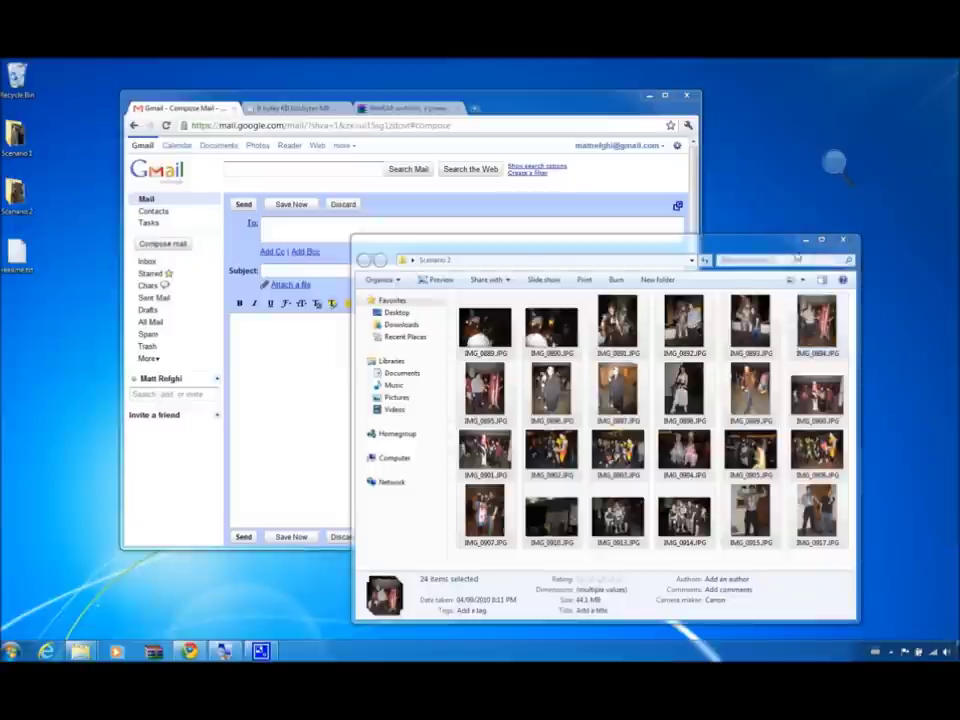
Bring up the Scenario 2 folder, and view the WinRAR page on rarlabs.com in the browser.
{"action": "left_click", "coordinate": [806, 241]}
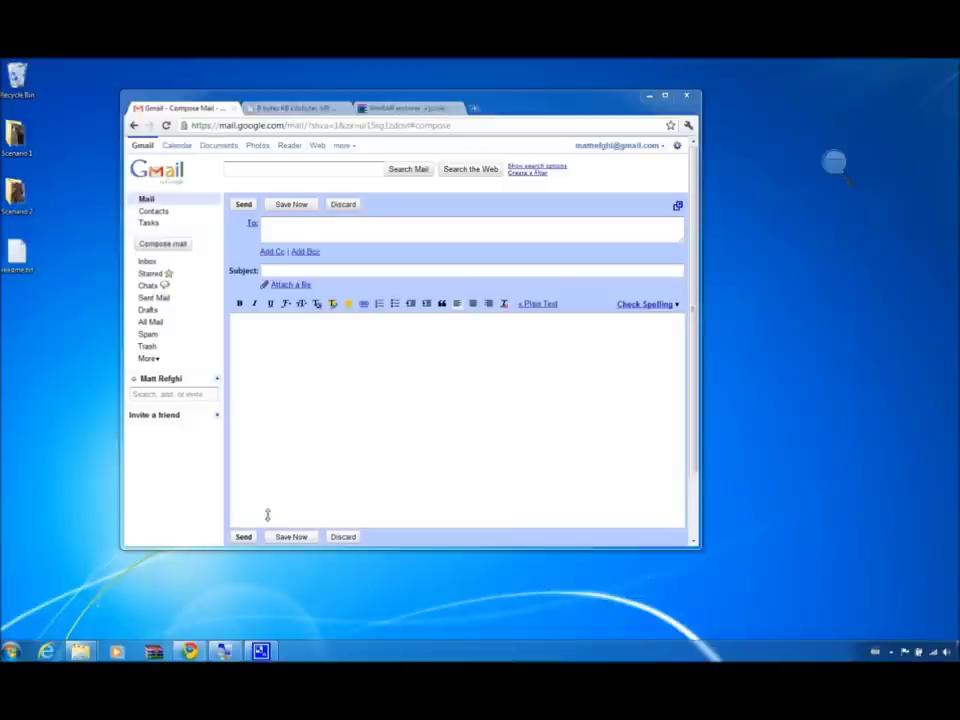
{"action": "double_click", "coordinate": [20, 195]}
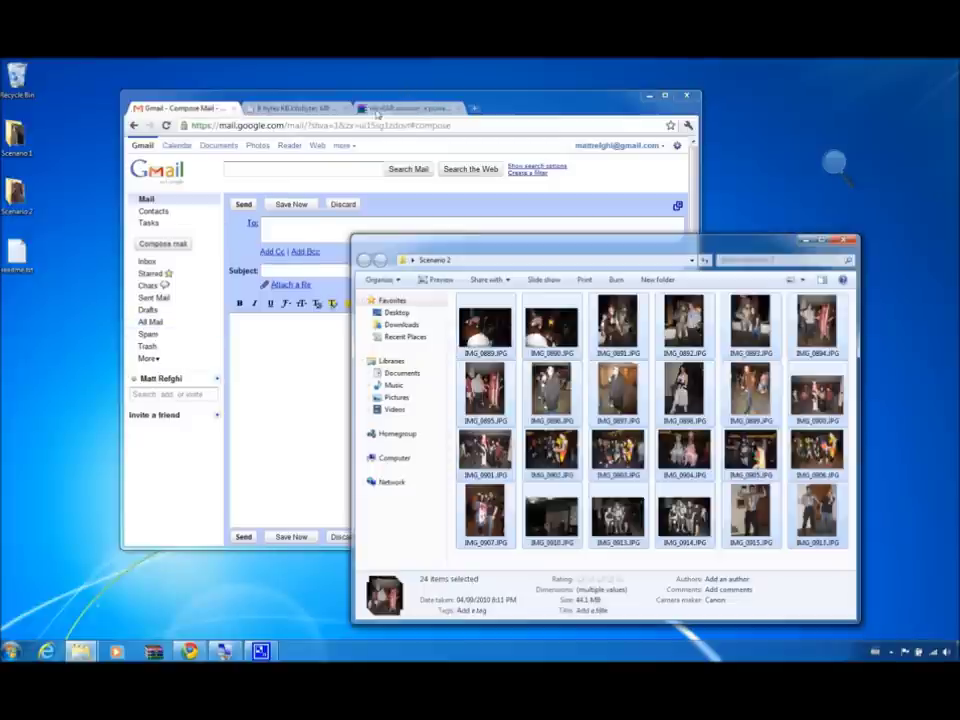
{"action": "left_click", "coordinate": [390, 110]}
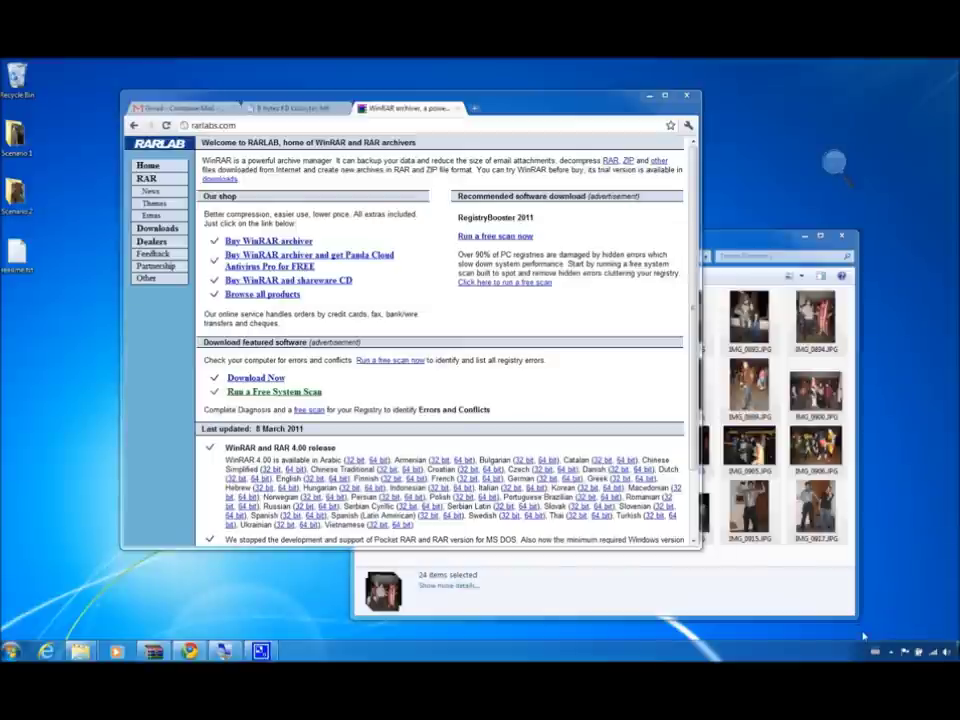
Select all photos in the Scenario 2 folder and open WinRAR's archive name and parameters settings for them.
{"action": "left_click", "coordinate": [792, 557]}
{"action": "key", "text": "ctrl+a"}
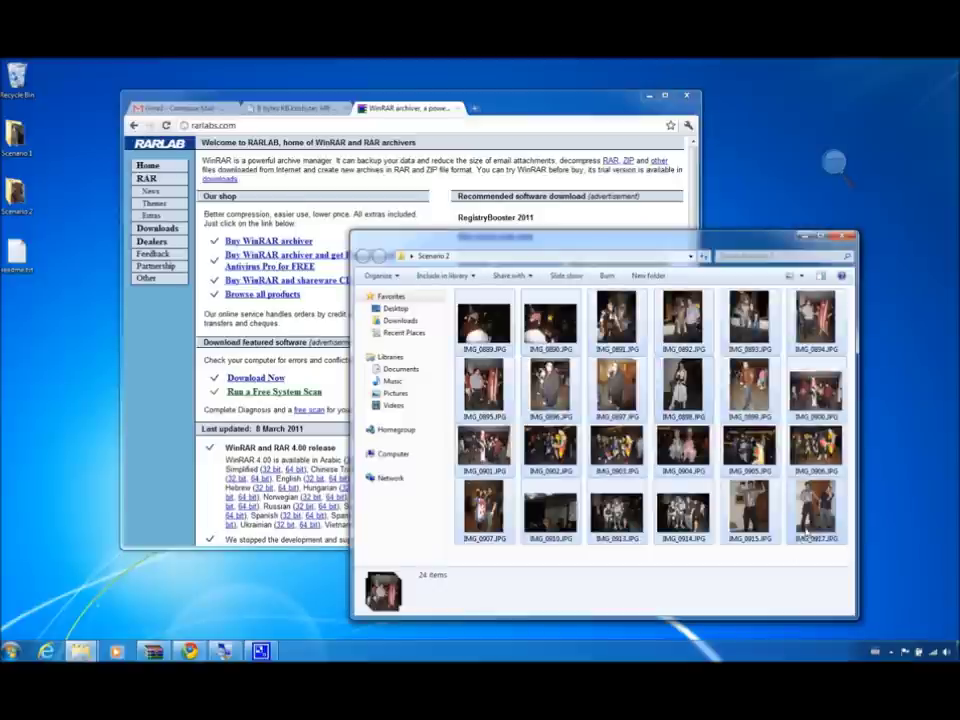
{"action": "right_click", "coordinate": [692, 380]}
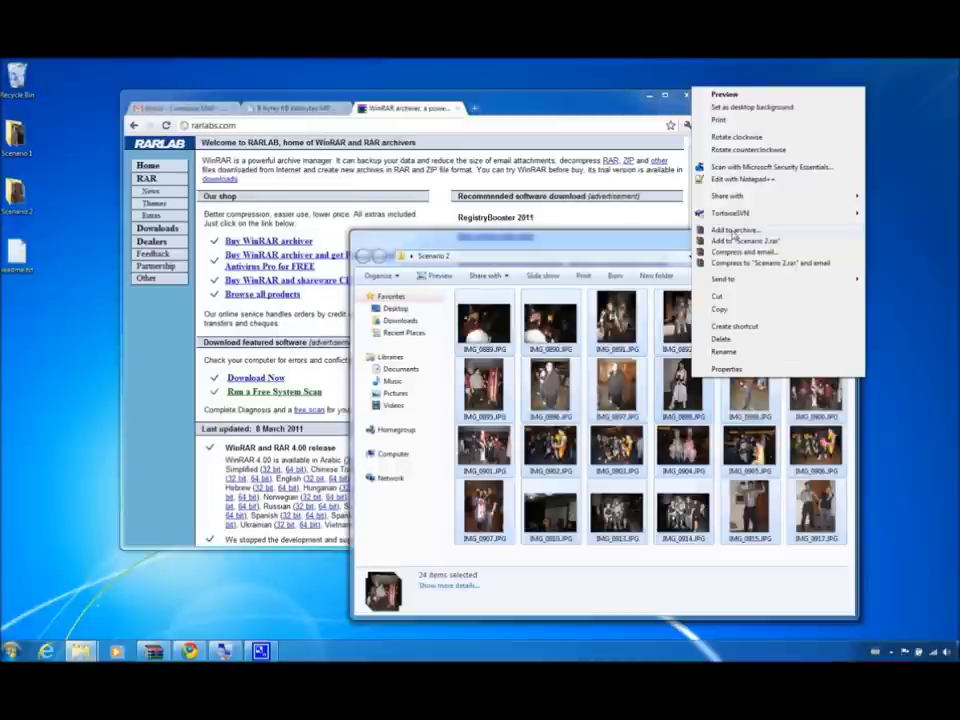
{"action": "left_click", "coordinate": [735, 231]}
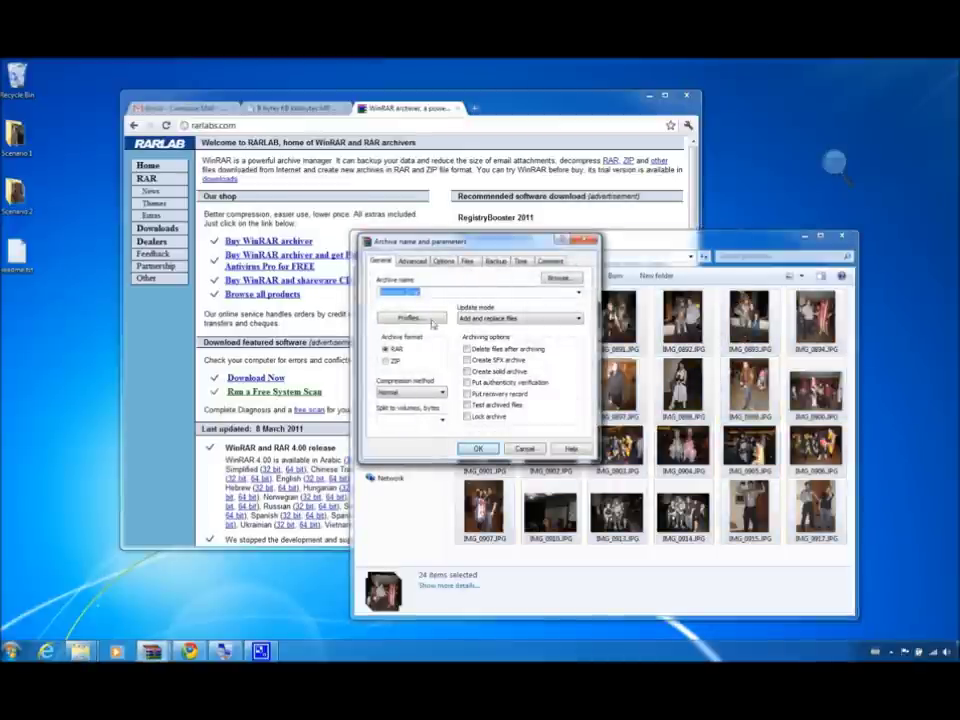
{"action": "left_click_drag", "start_coordinate": [419, 246], "coordinate": [399, 261]}
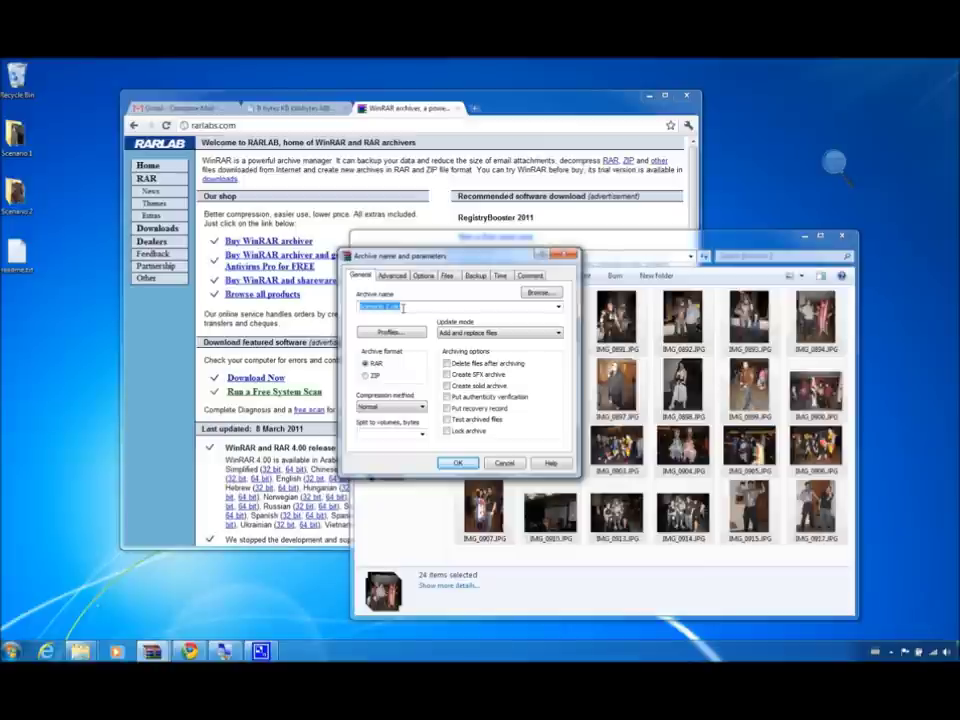
{"action": "left_click", "coordinate": [403, 307]}
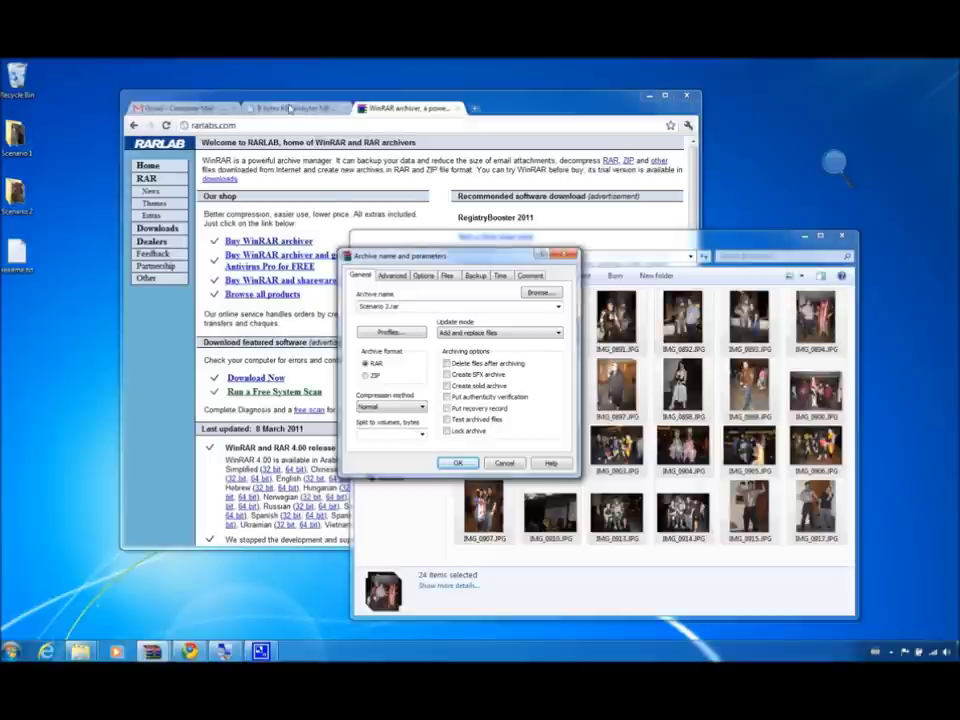
Switch to the egret.net unit converter in the browser and copy the byte value equivalent to 25 megabytes.
{"action": "left_click", "coordinate": [289, 108]}
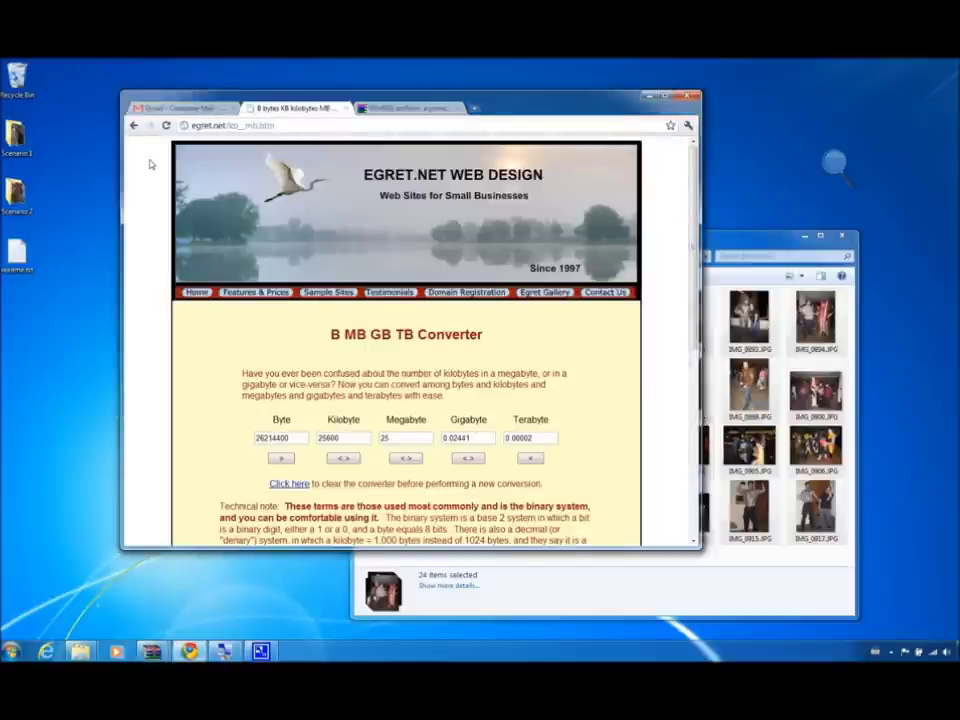
{"action": "key", "text": "super+plus"}
{"action": "key", "text": "super+plus"}
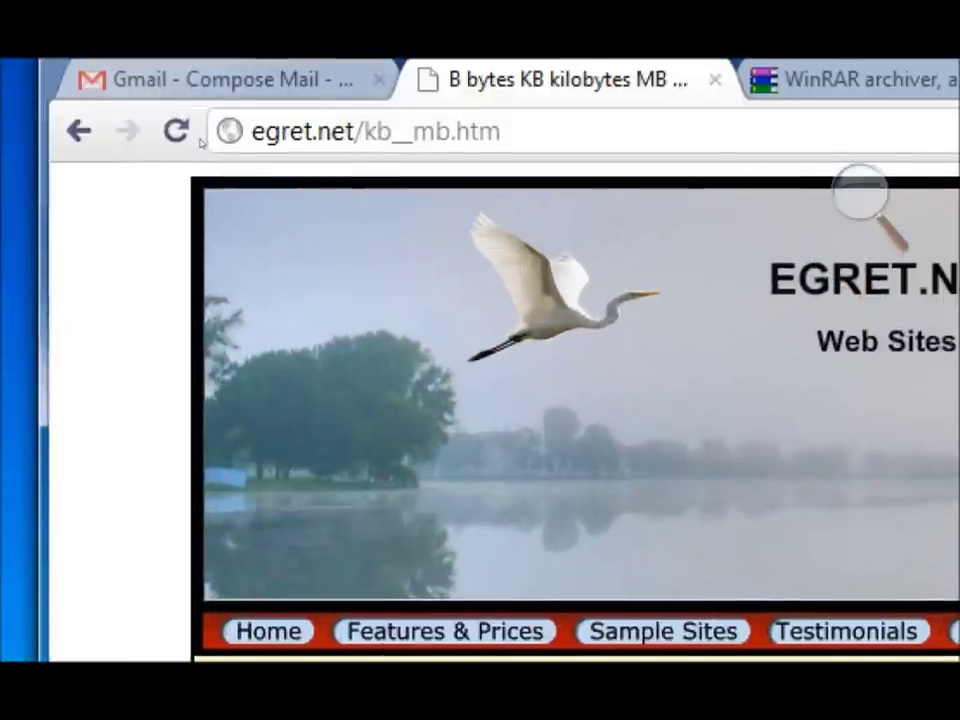
{"action": "key", "text": "super+minus"}
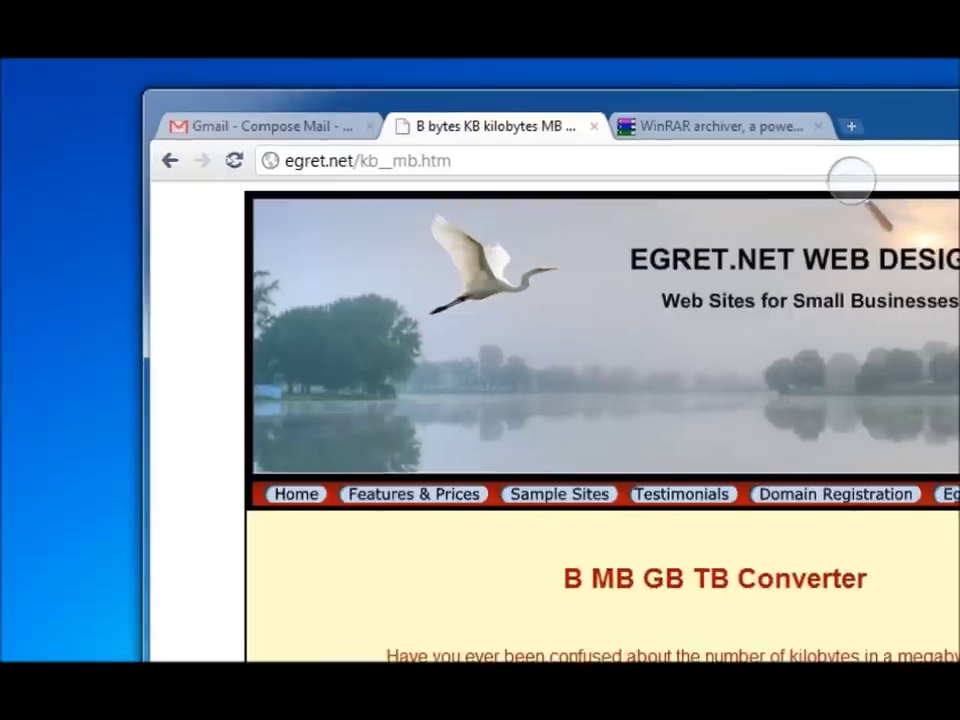
{"action": "key", "text": "super+minus"}
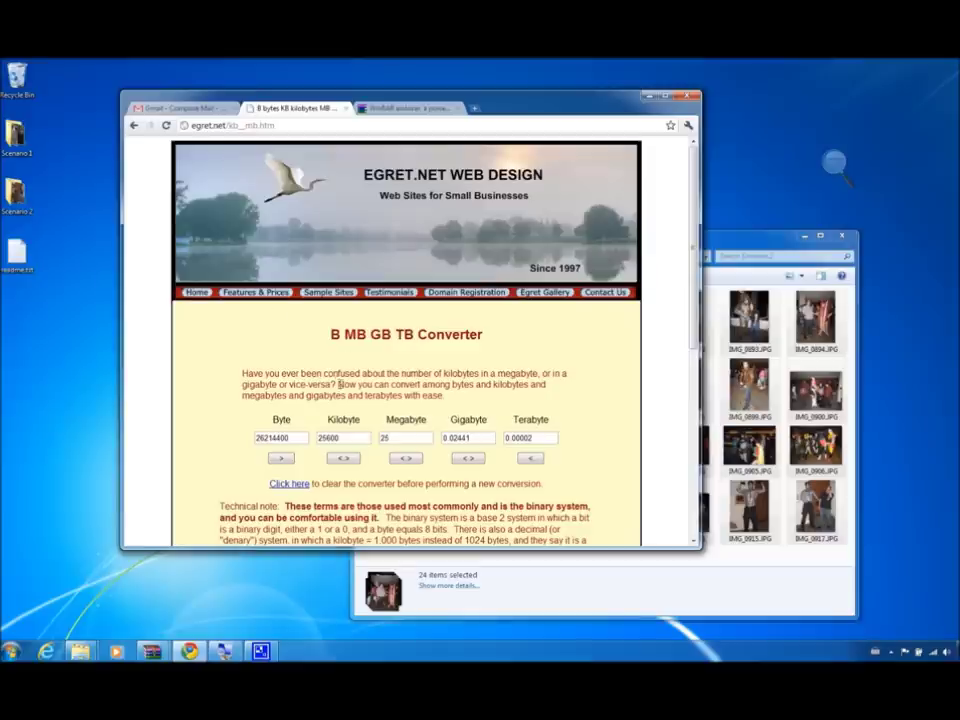
{"action": "double_click", "coordinate": [396, 440]}
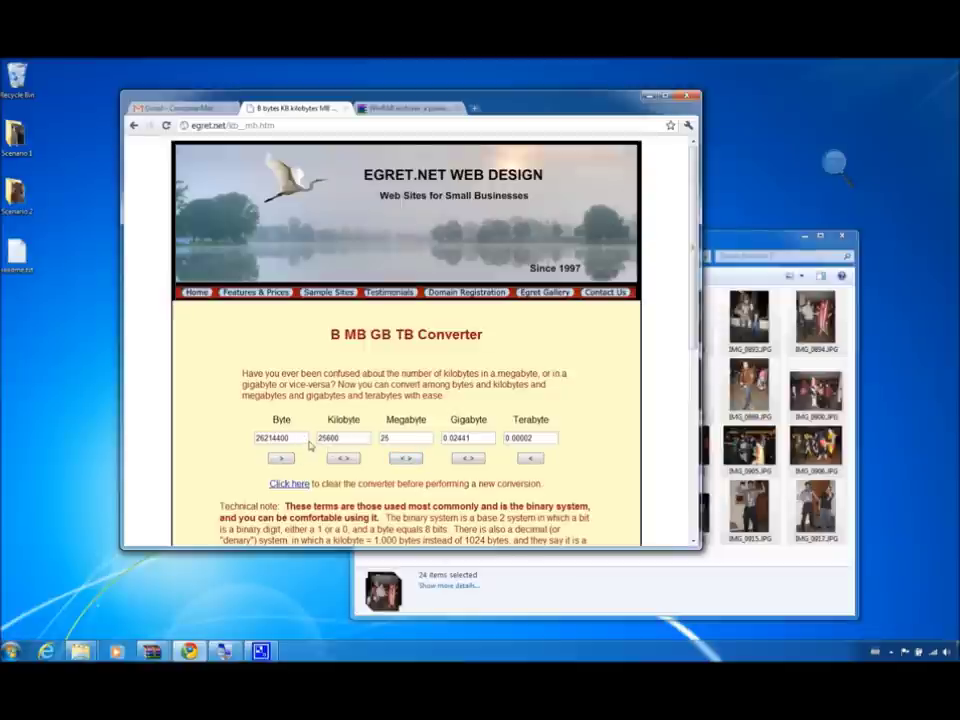
{"action": "double_click", "coordinate": [272, 440]}
{"action": "key", "text": "ctrl+c"}
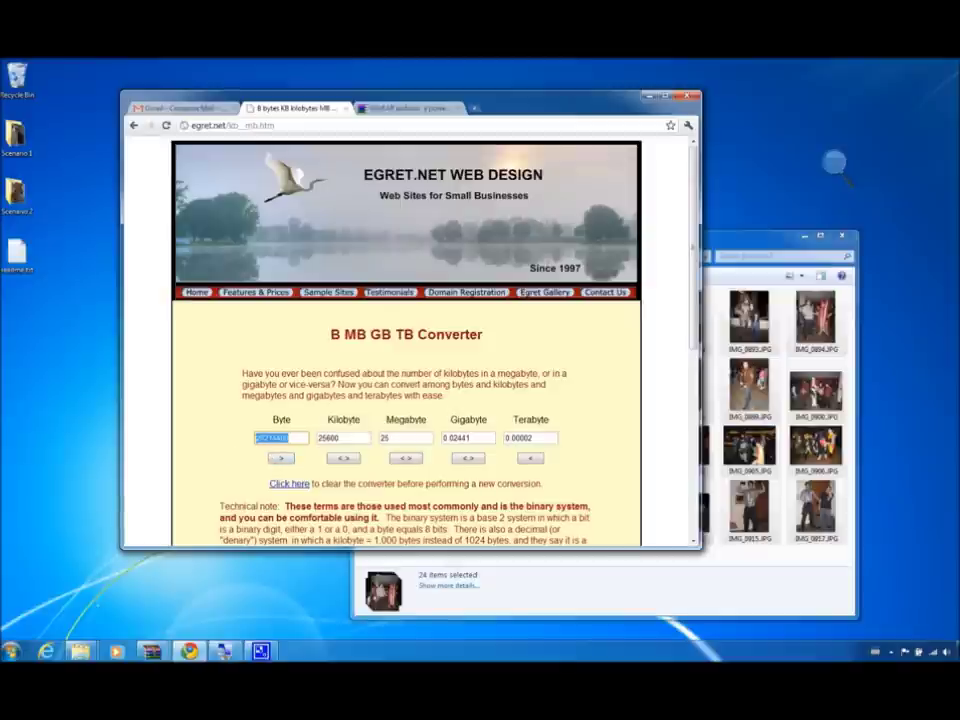
Return to the WinRAR settings for Scenario 2.rar and set the split volume size to 26214400 bytes.
{"action": "mouse_move", "coordinate": [151, 651]}
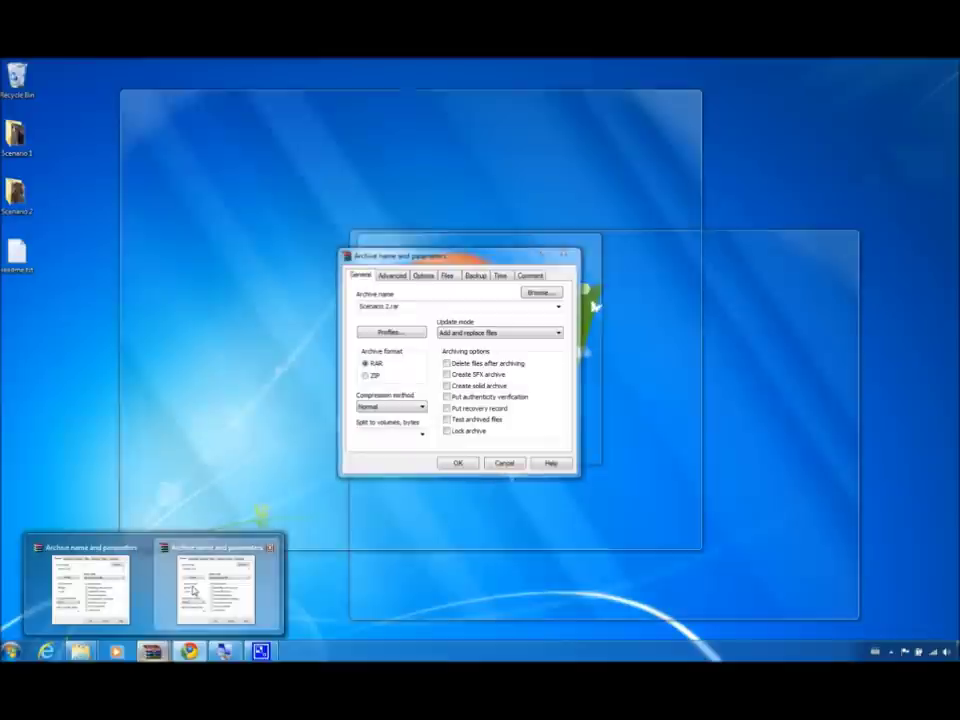
{"action": "left_click", "coordinate": [214, 585]}
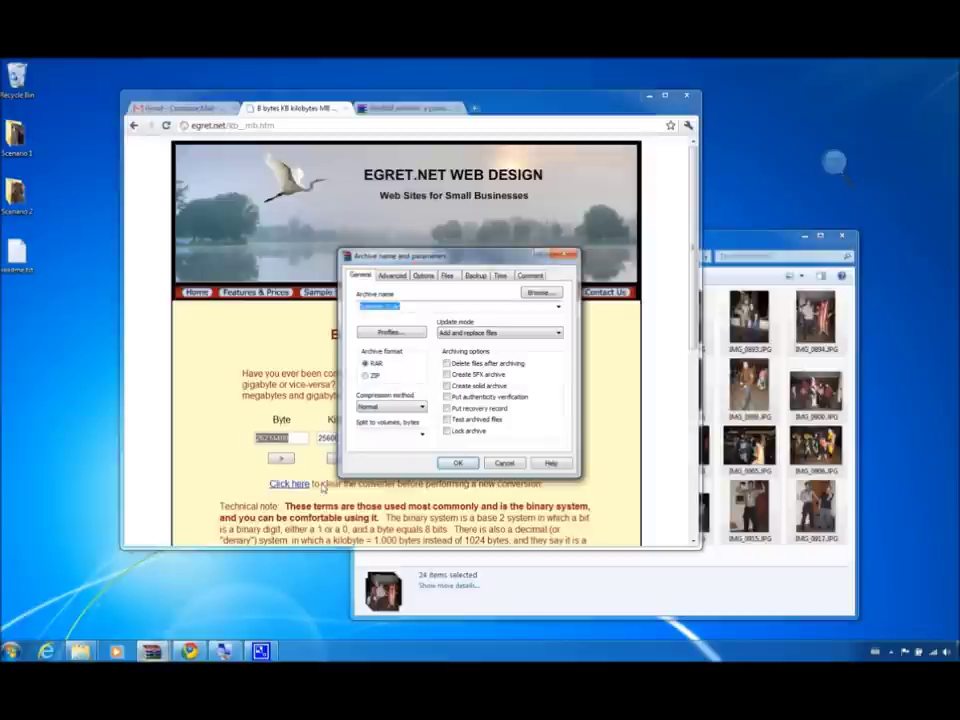
{"action": "left_click", "coordinate": [400, 432]}
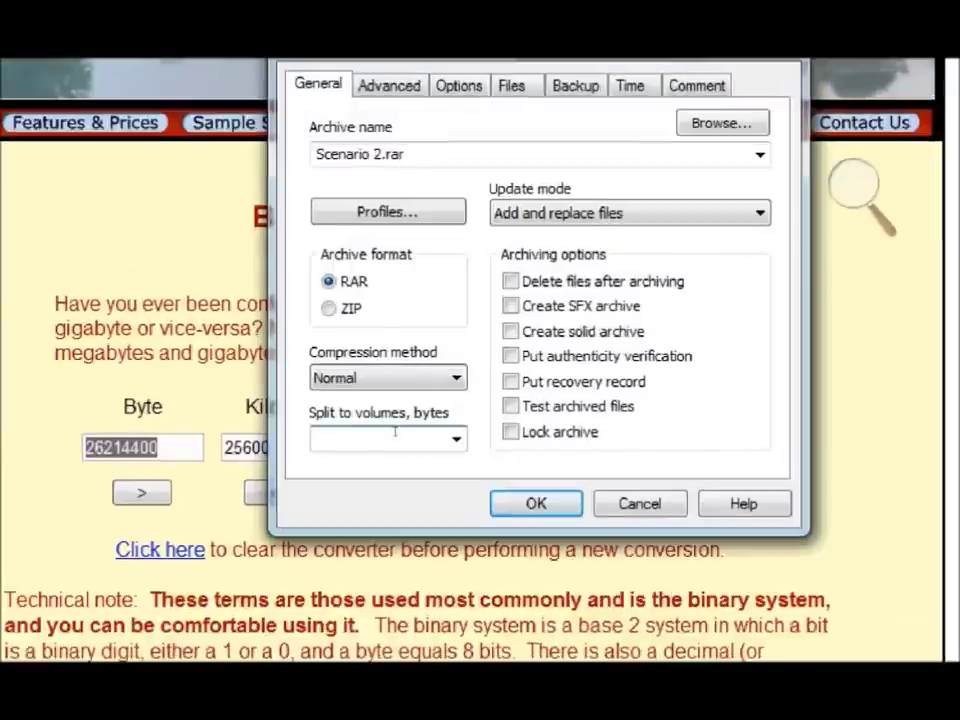
{"action": "key", "text": "ctrl+v"}
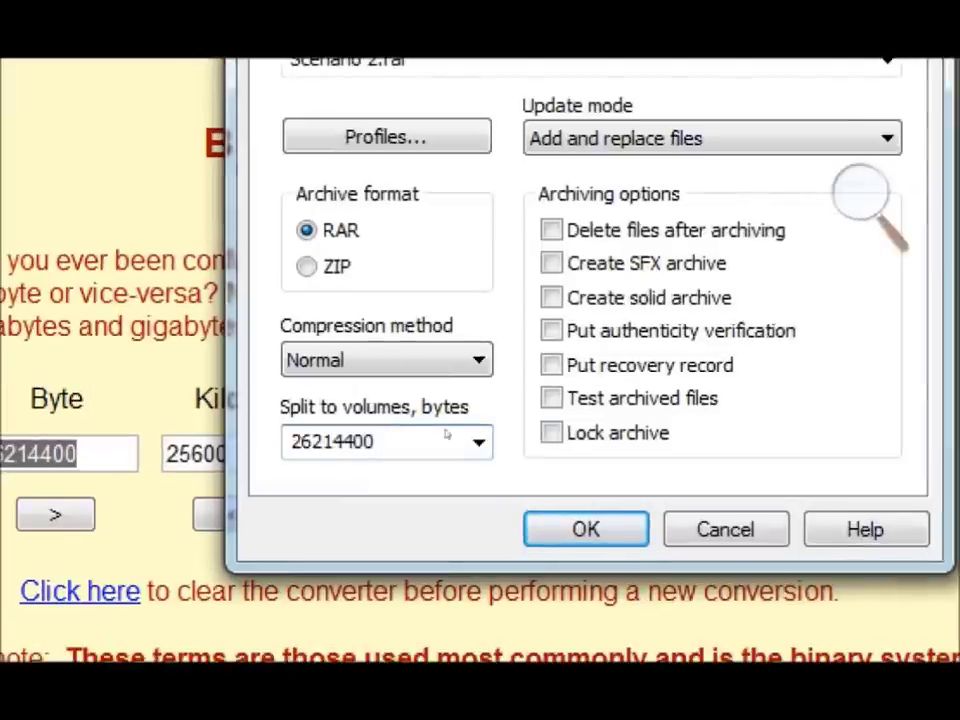
Create the split RAR archive with the current settings and bring up the new volumes in the Scenario 2 folder.
{"action": "key", "text": "Return"}
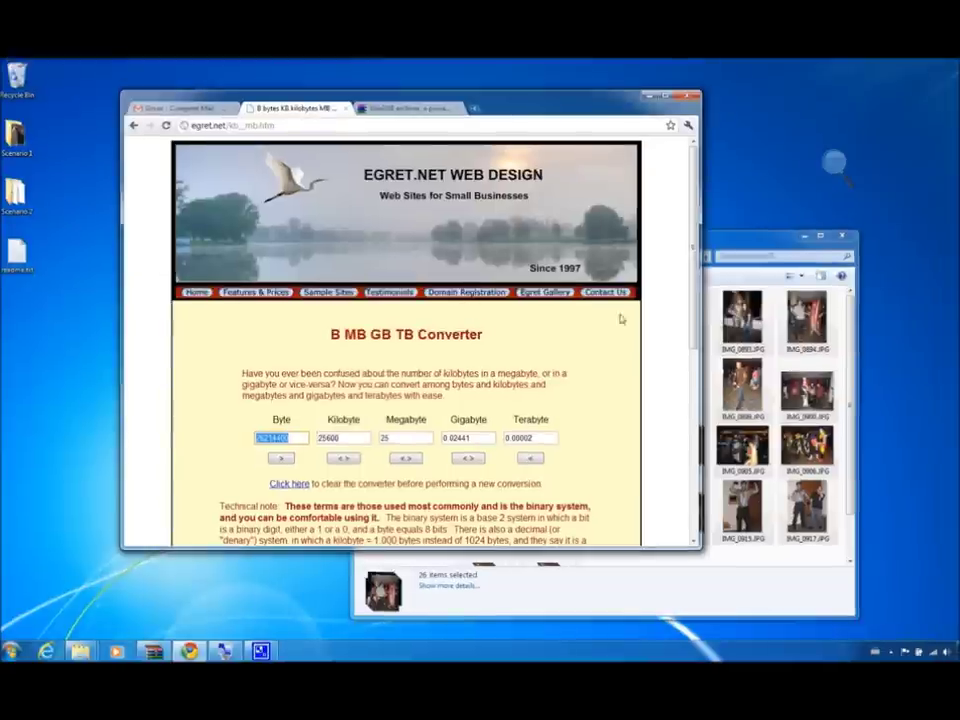
{"action": "left_click", "coordinate": [808, 325]}
{"action": "scroll", "coordinate": [760, 380], "scroll_direction": "down", "scroll_amount": 2}
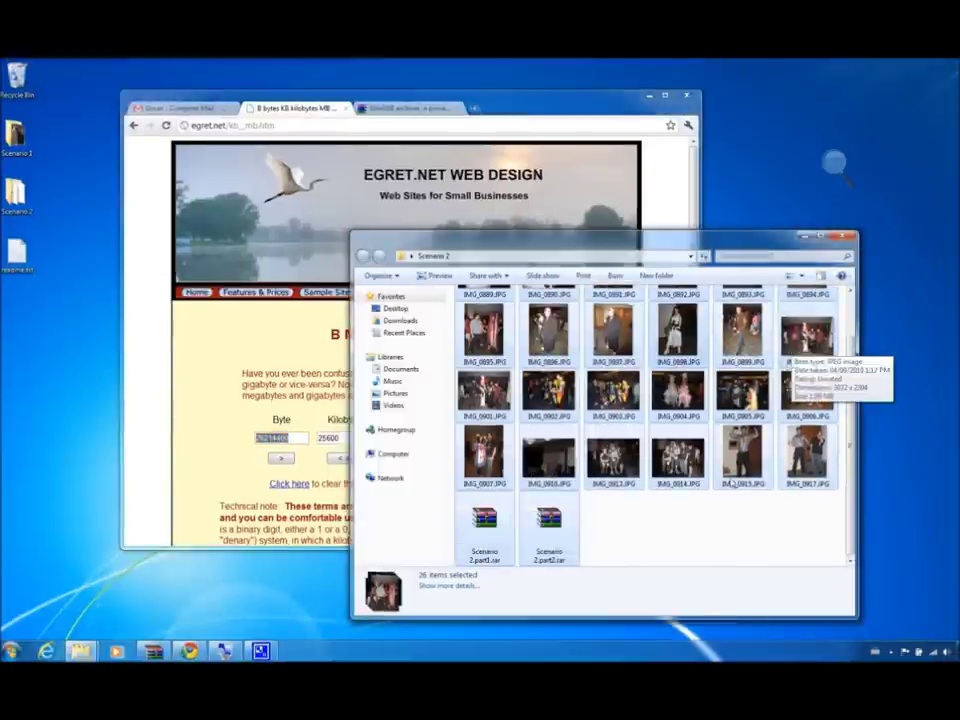
Check the file sizes of Scenario 2.part1.rar and Scenario 2.part2.rar.
{"action": "left_click", "coordinate": [484, 520]}
{"action": "left_click", "coordinate": [549, 520]}
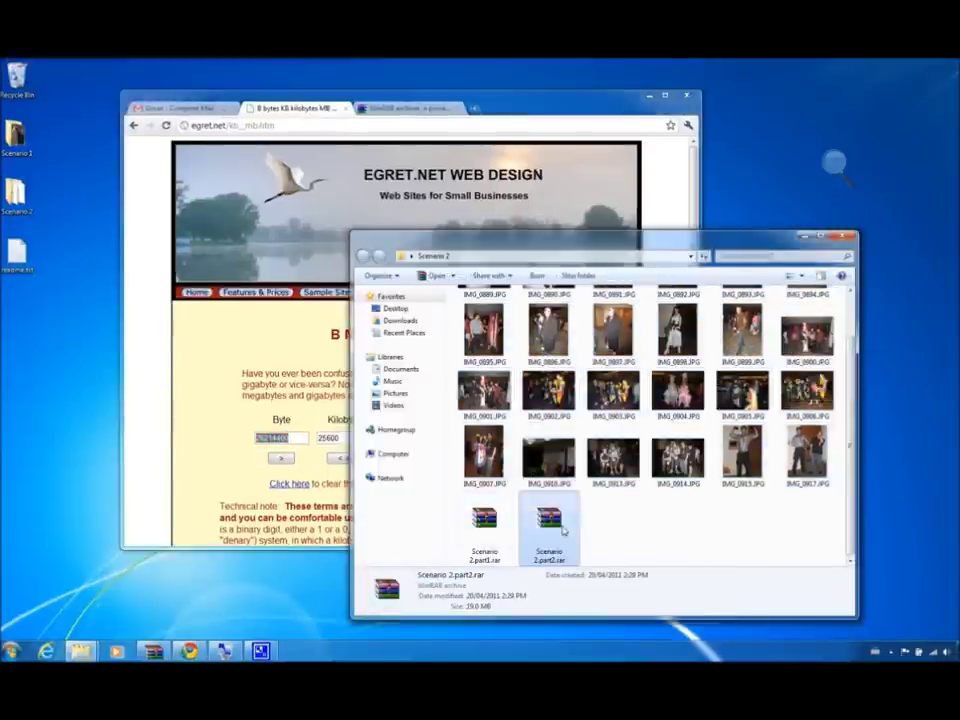
{"action": "left_click", "coordinate": [518, 544]}
{"action": "left_click", "coordinate": [490, 540]}
{"action": "left_click", "coordinate": [549, 540]}
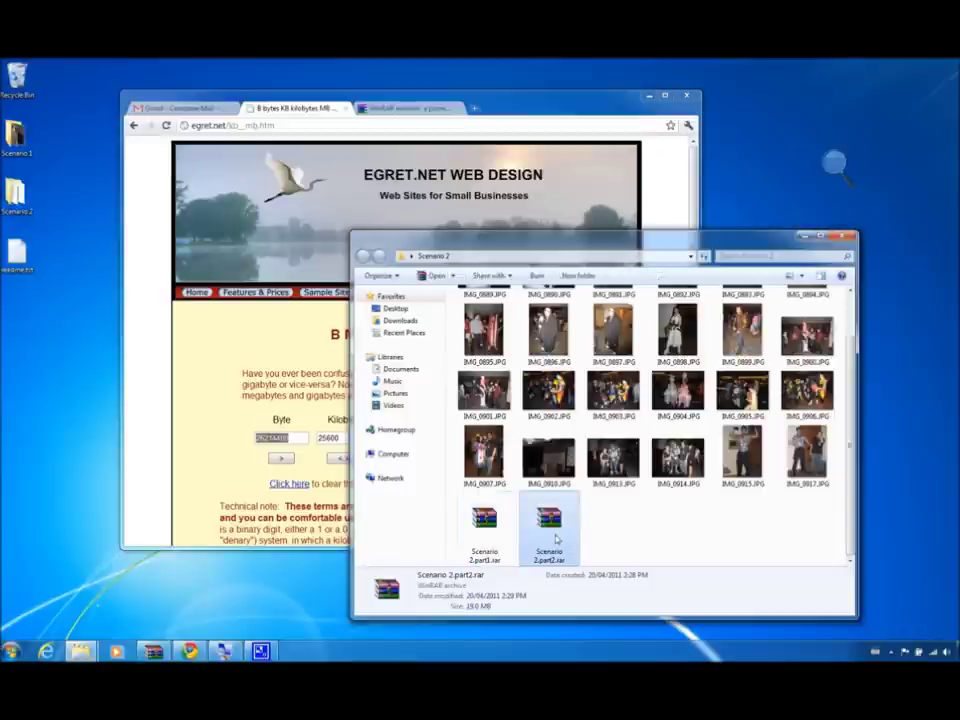
{"action": "mouse_move", "coordinate": [487, 537]}
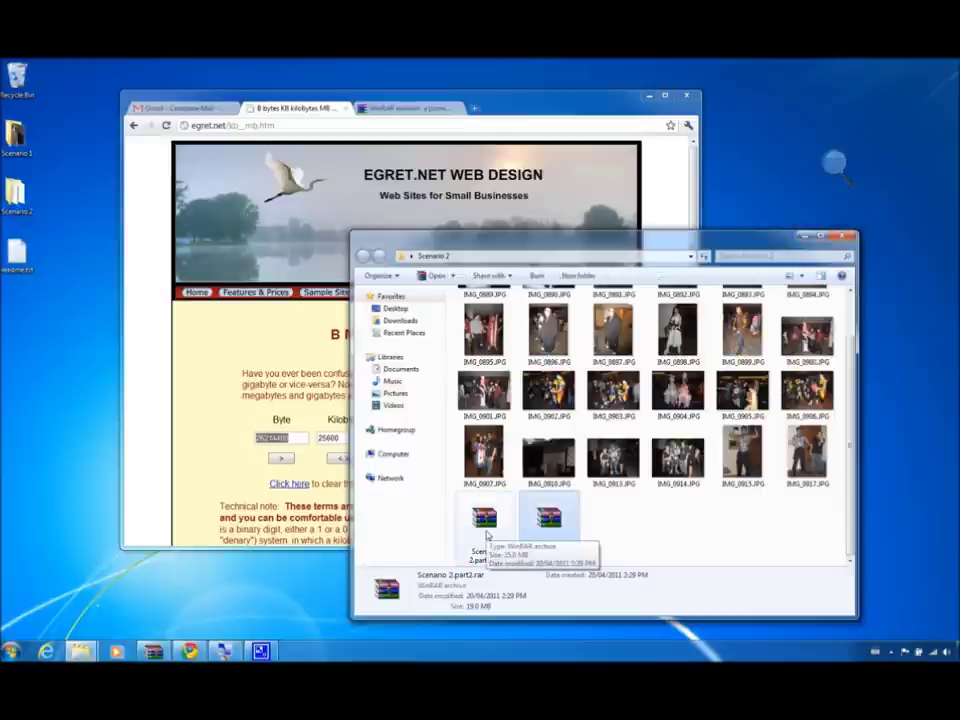
Attach Scenario 2.part1.rar from the Scenario 2 folder to the new message in Gmail.
{"action": "left_click", "coordinate": [222, 108]}
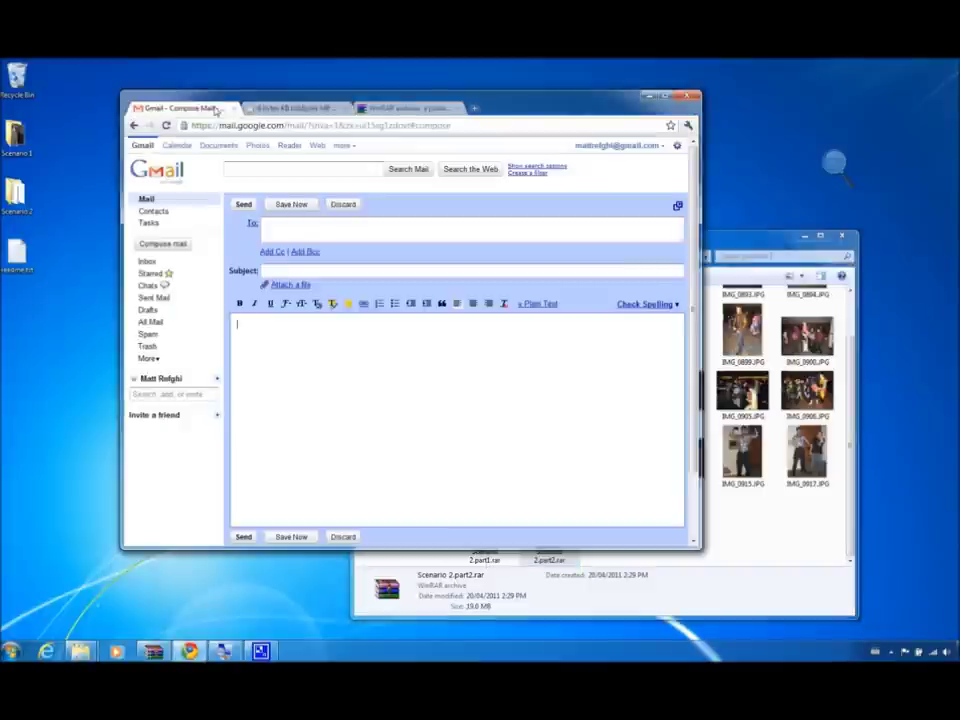
{"action": "left_click", "coordinate": [838, 525]}
{"action": "left_click_drag", "start_coordinate": [488, 530], "coordinate": [298, 274]}
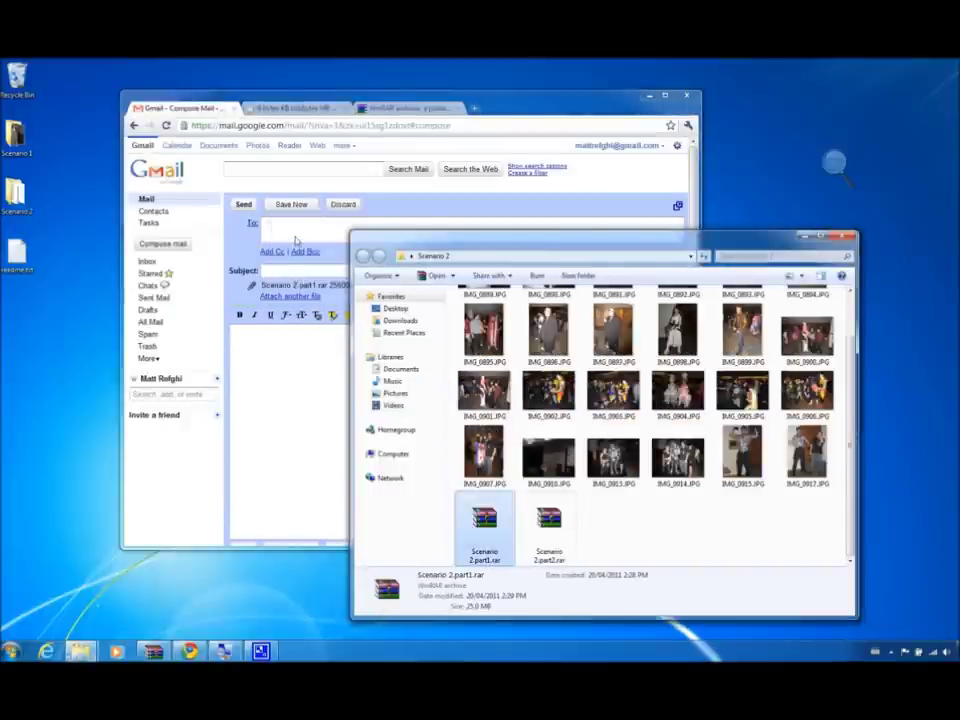
{"action": "left_click", "coordinate": [224, 182]}
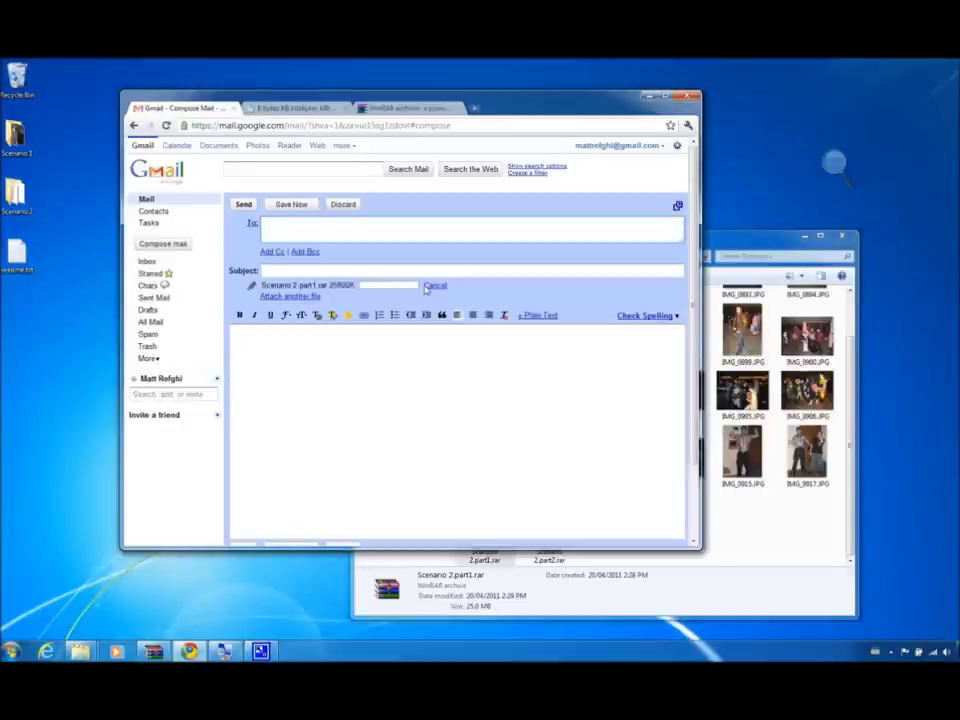
Open Scenario 2.part2.rar in WinRAR, extract all its listed photos to the desktop, and return to the Scenario 2 folder.
{"action": "left_click", "coordinate": [782, 537]}
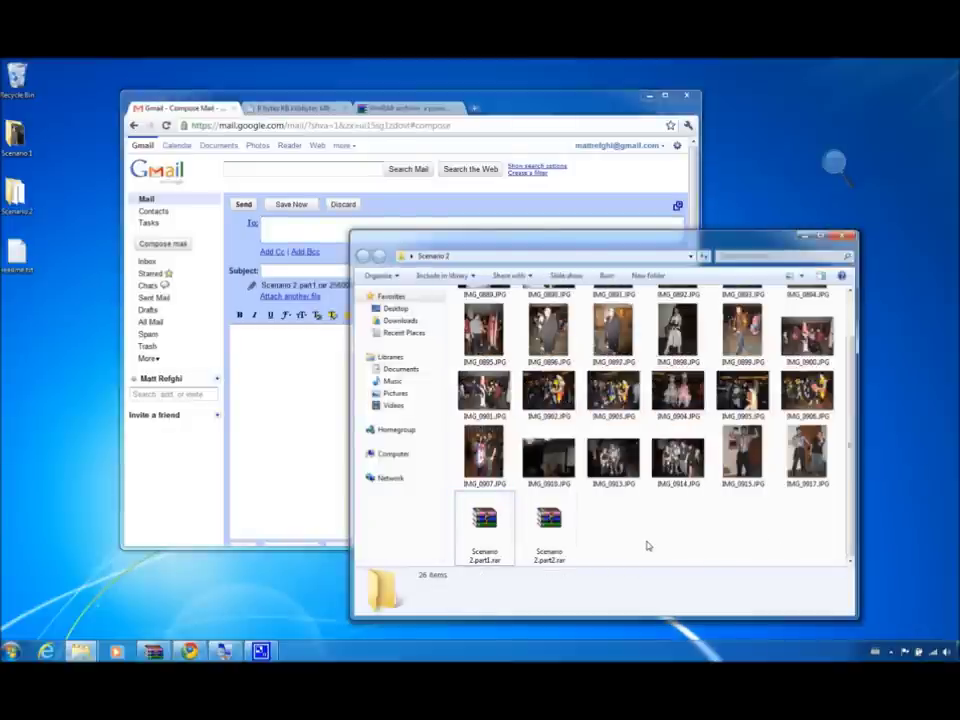
{"action": "double_click", "coordinate": [572, 529]}
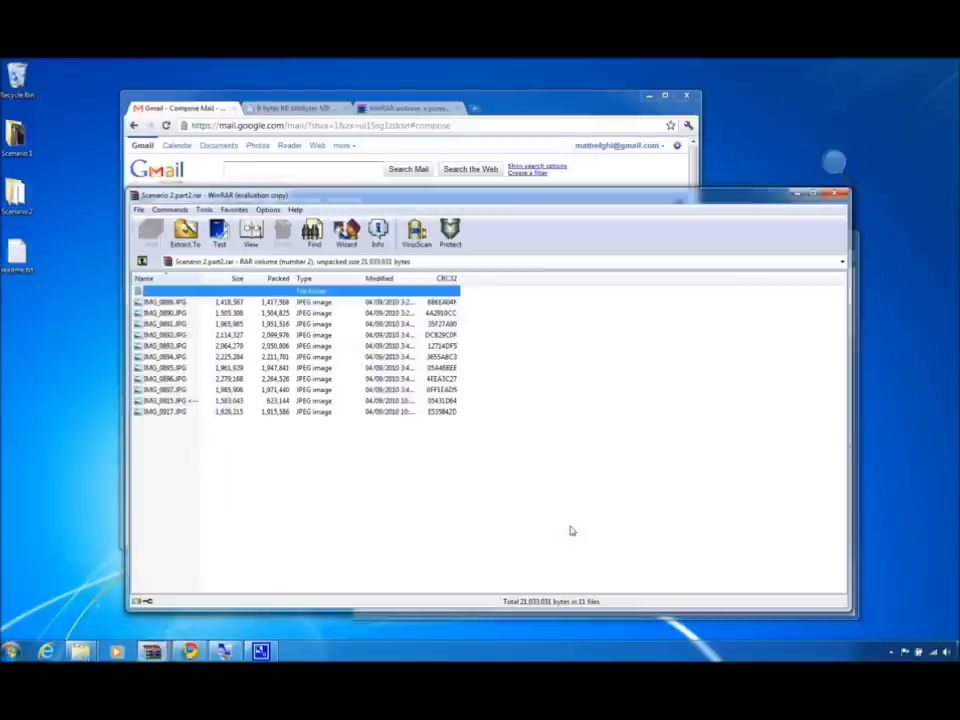
{"action": "left_click_drag", "start_coordinate": [466, 482], "coordinate": [69, 318]}
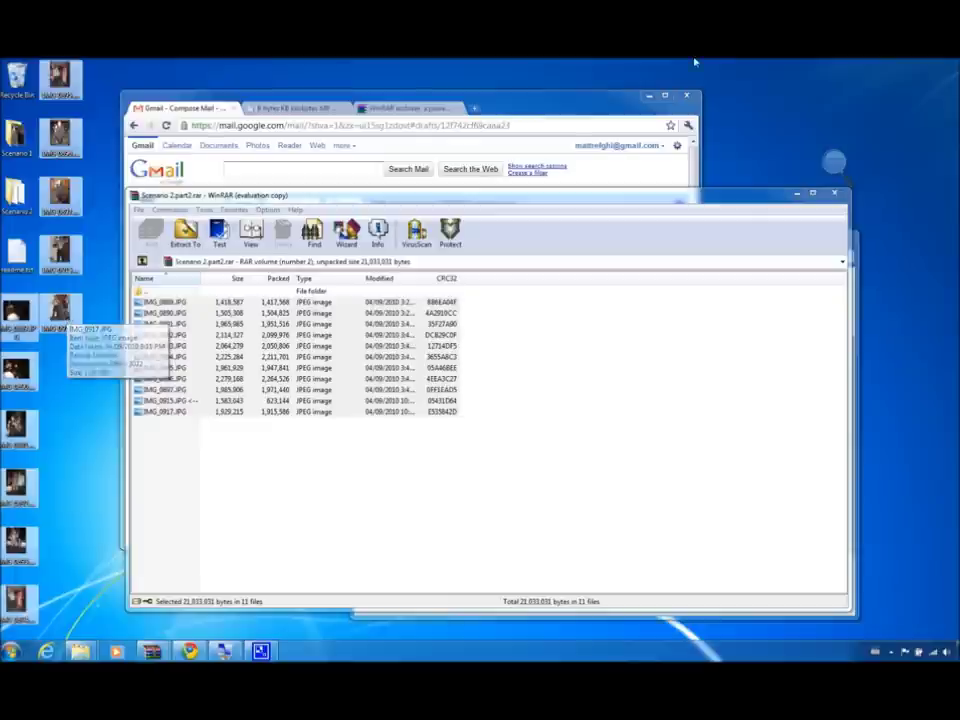
{"action": "left_click", "coordinate": [796, 192]}
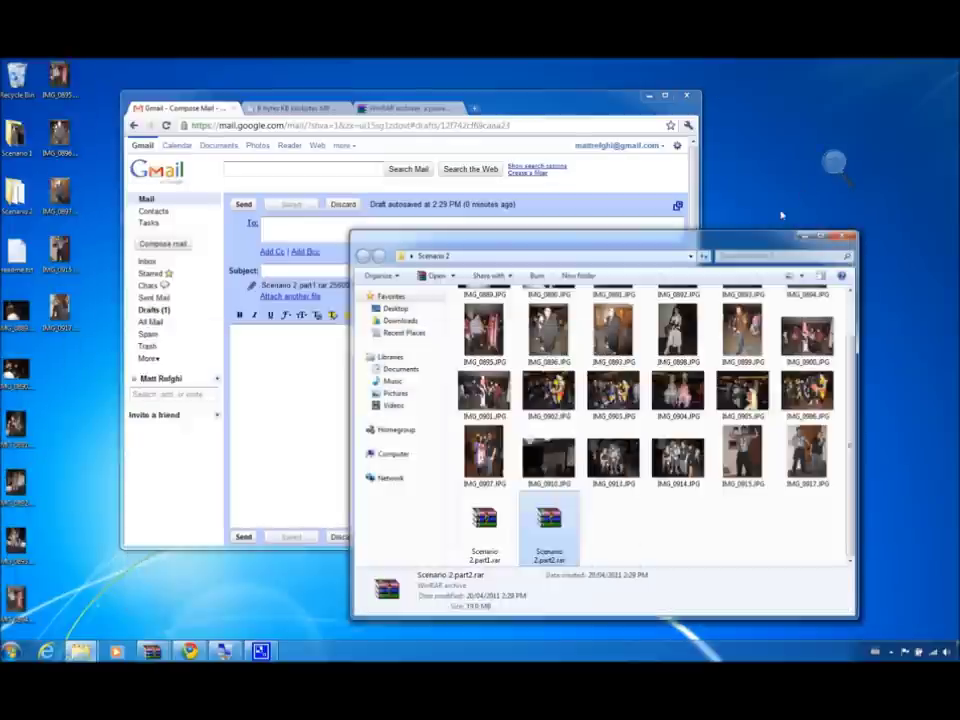
{"action": "left_click", "coordinate": [690, 558]}
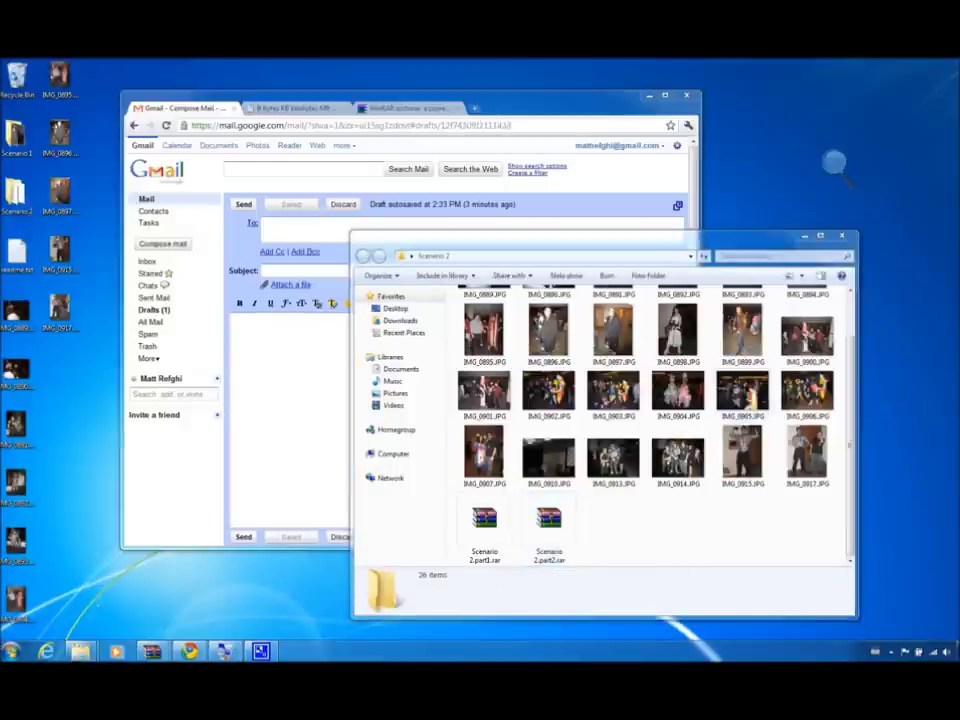